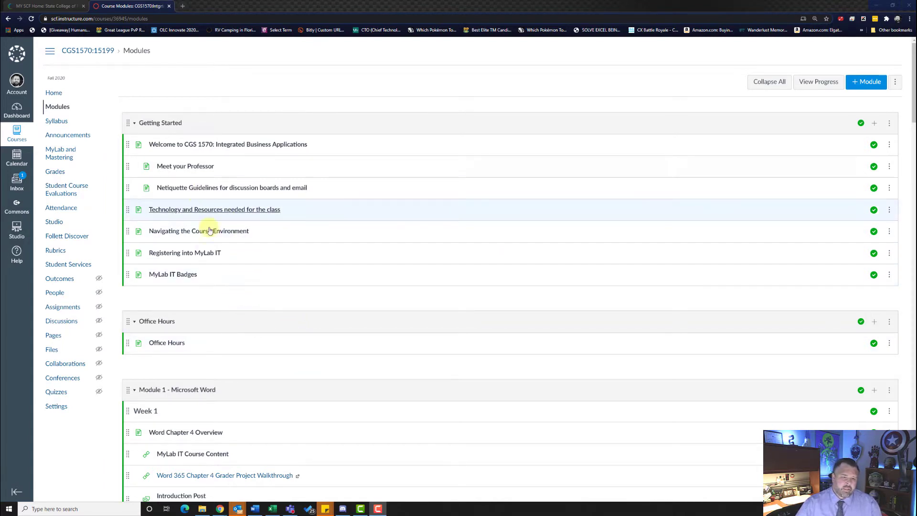
Open the Excel 5G Sports Programs (Homework) assignment in the Excel Chapter 5 folder of the MyLab IT course content.
scroll(209, 361, "down", 20)
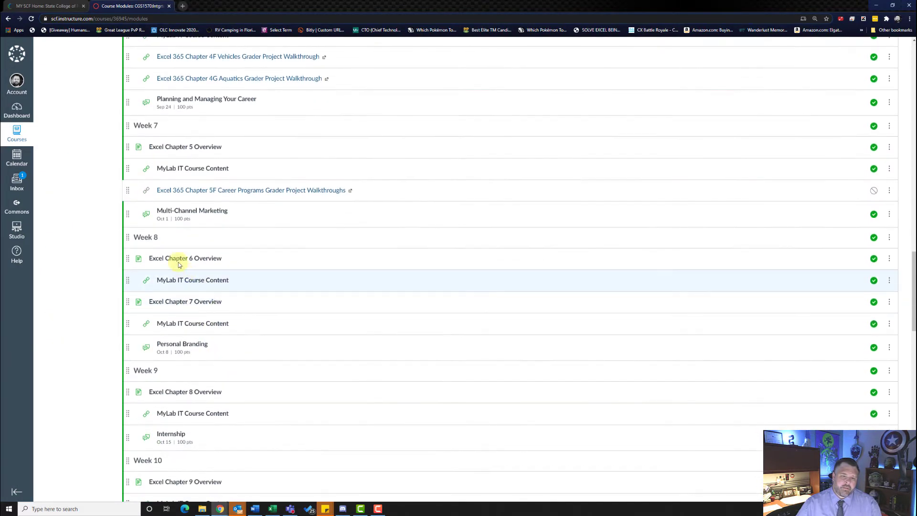
left_click(190, 169)
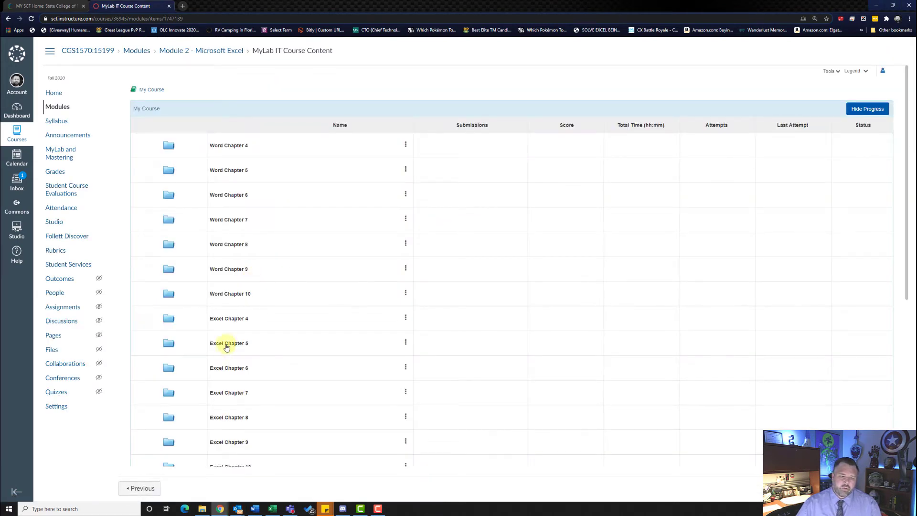
left_click(293, 335)
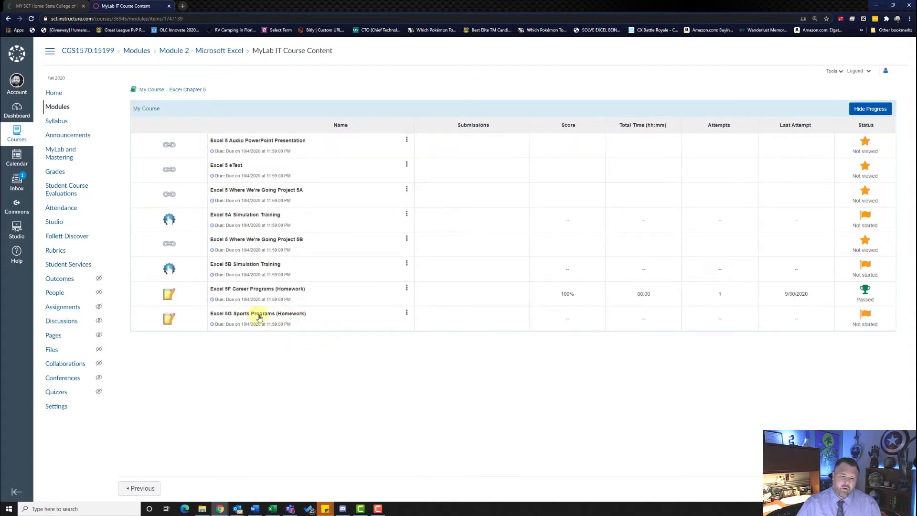
left_click(298, 316)
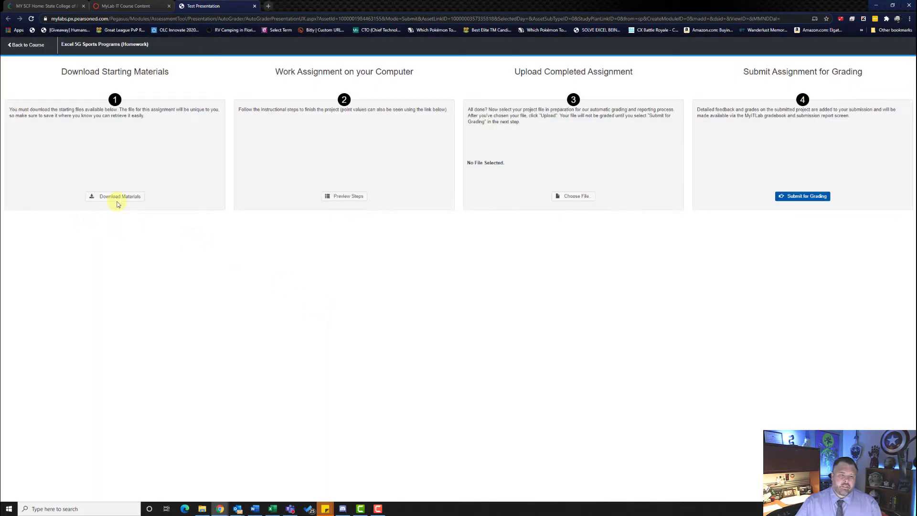
Download the assignment's four starting files individually and open _Student_Excel_5G_Sports_Programs.xlsx in Excel for editing.
left_click(118, 201)
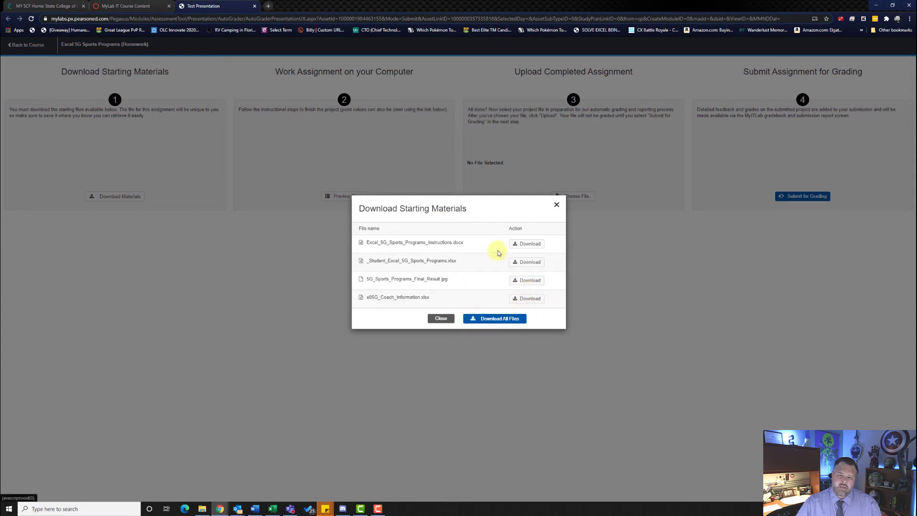
left_click(517, 243)
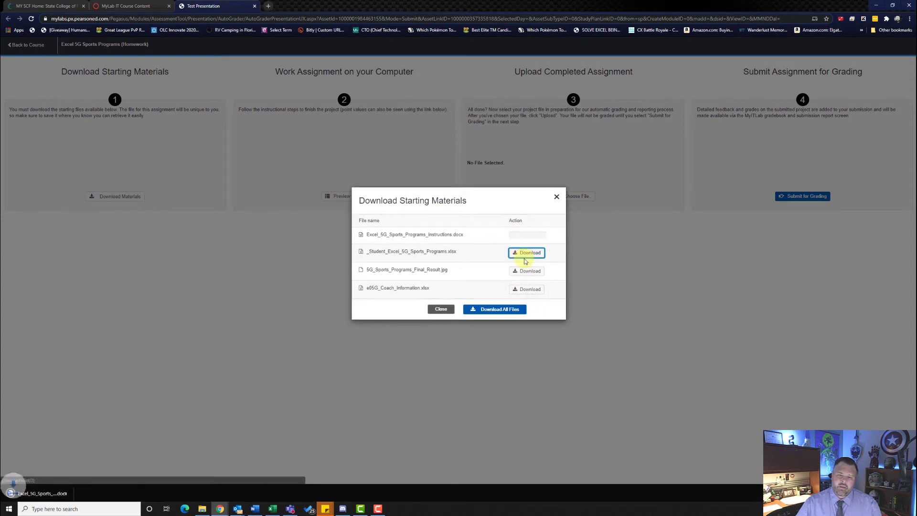
left_click(524, 253)
left_click(529, 269)
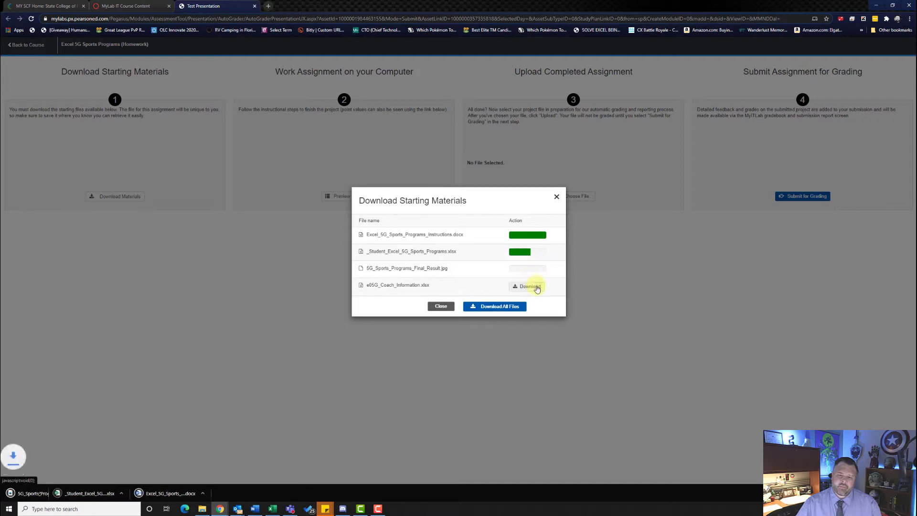
left_click(527, 286)
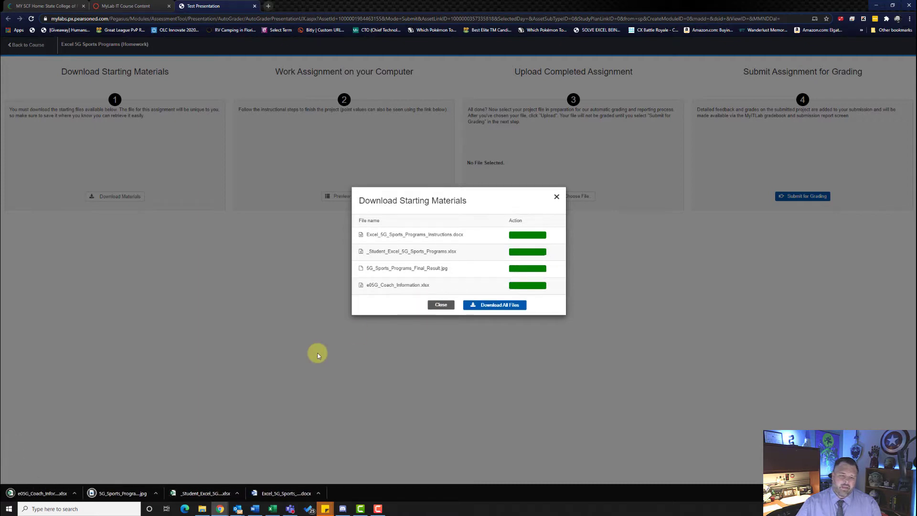
left_click(198, 495)
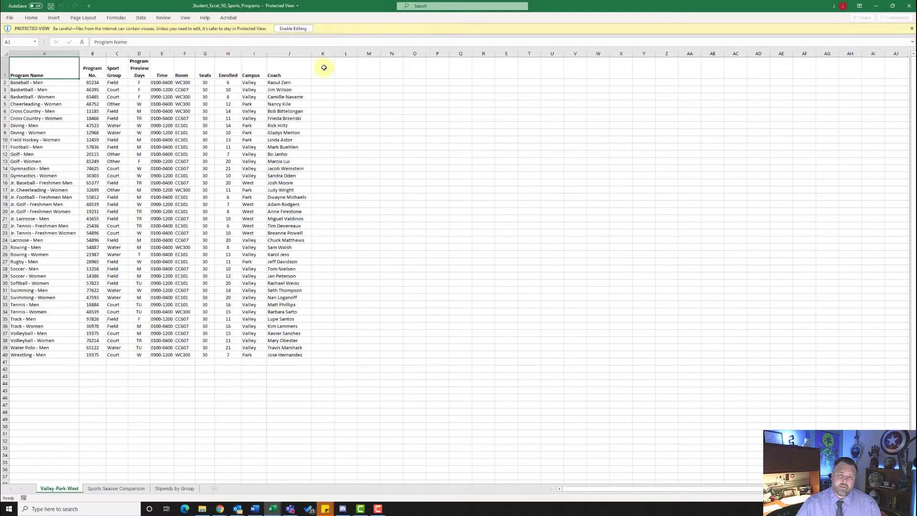
left_click(294, 29)
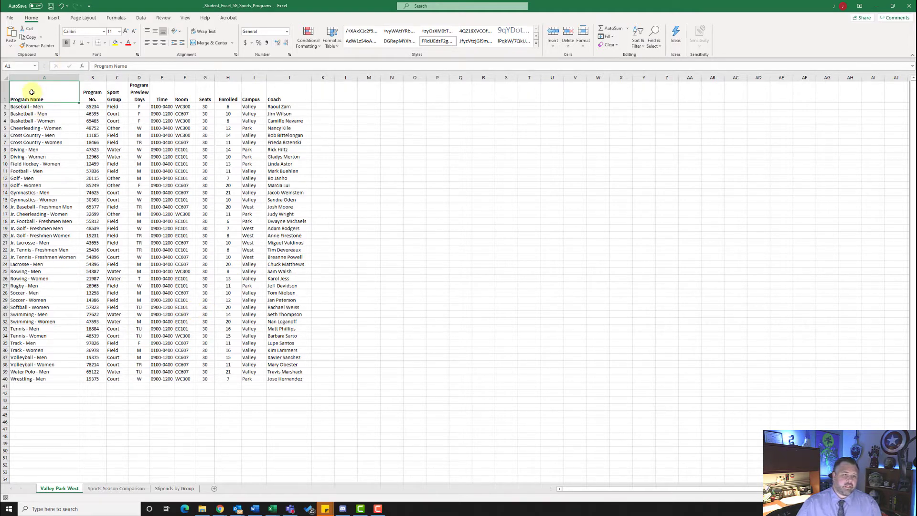
Convert the range A1:J40 on the Valley-Park-West sheet into a table with headers and apply the orange Table Style Light 17.
left_click_drag(32, 92, 279, 380)
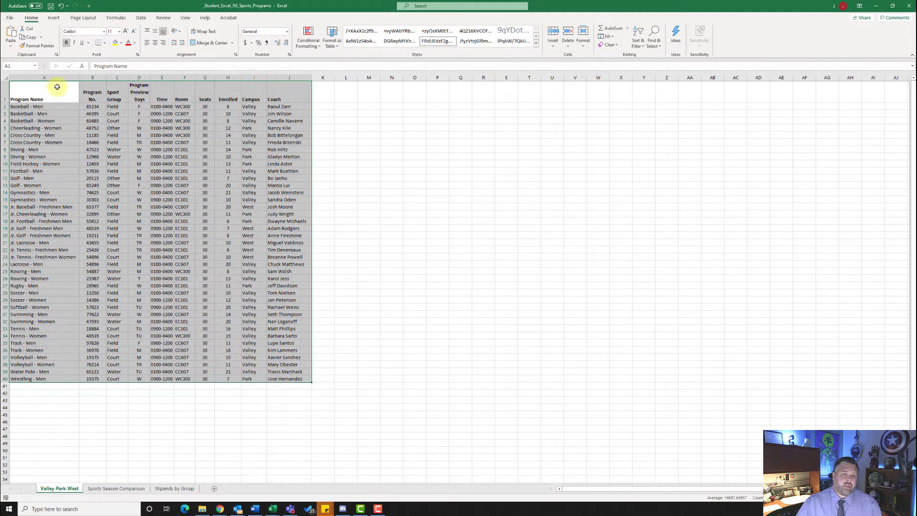
left_click(54, 20)
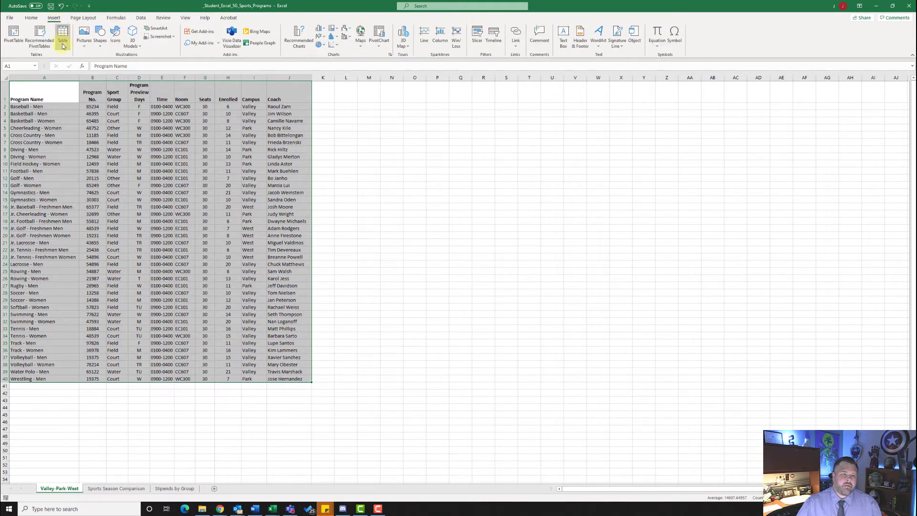
left_click(63, 38)
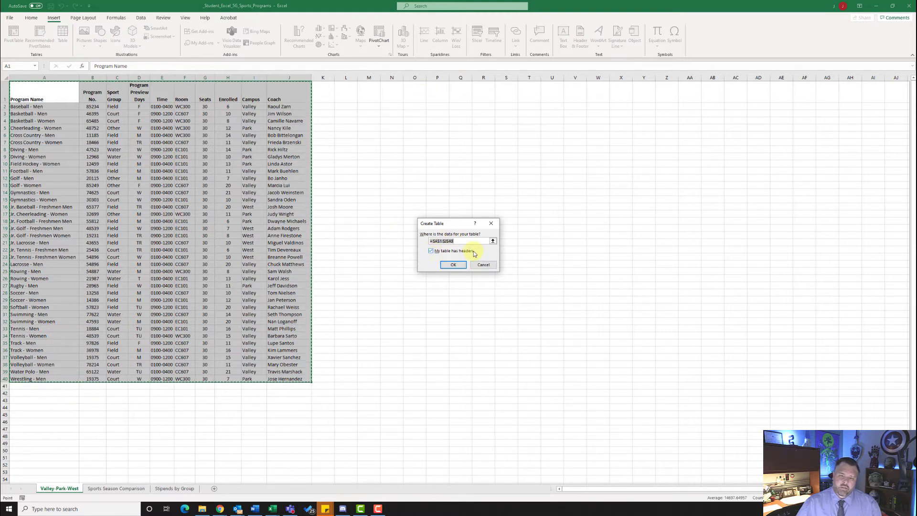
left_click(453, 265)
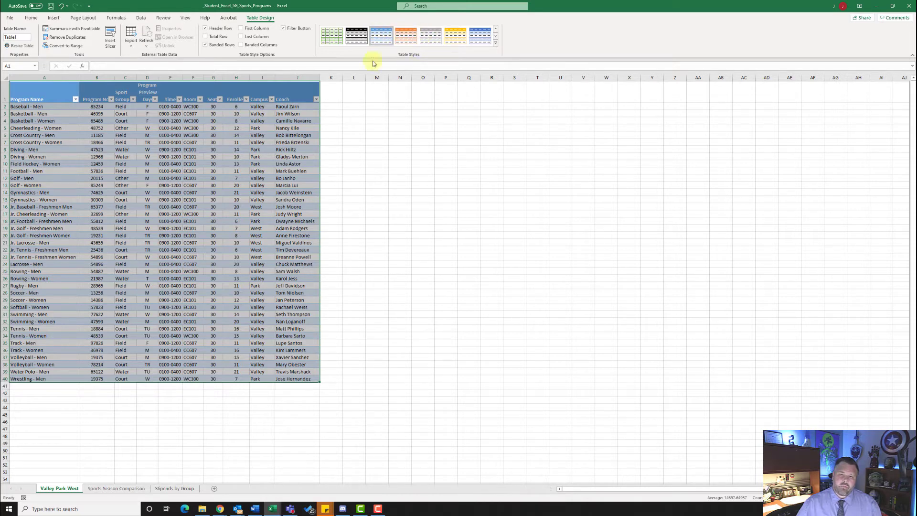
left_click(496, 45)
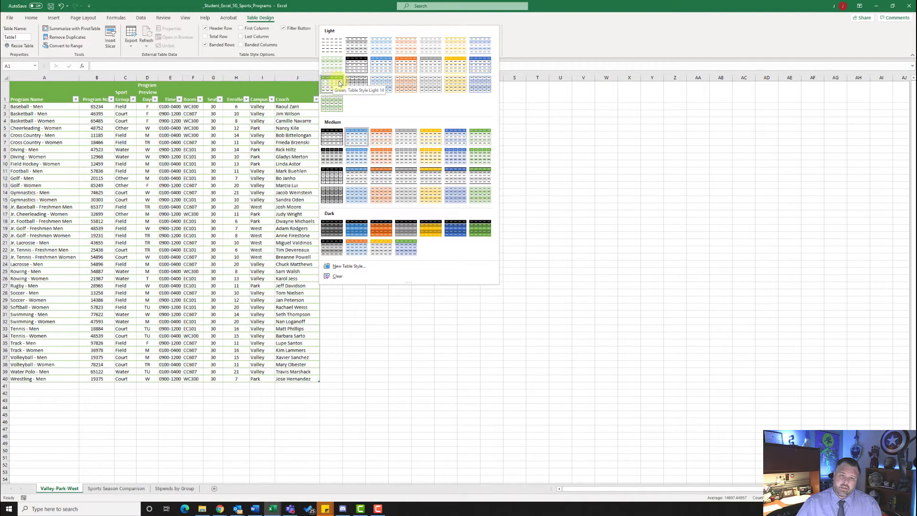
left_click(404, 86)
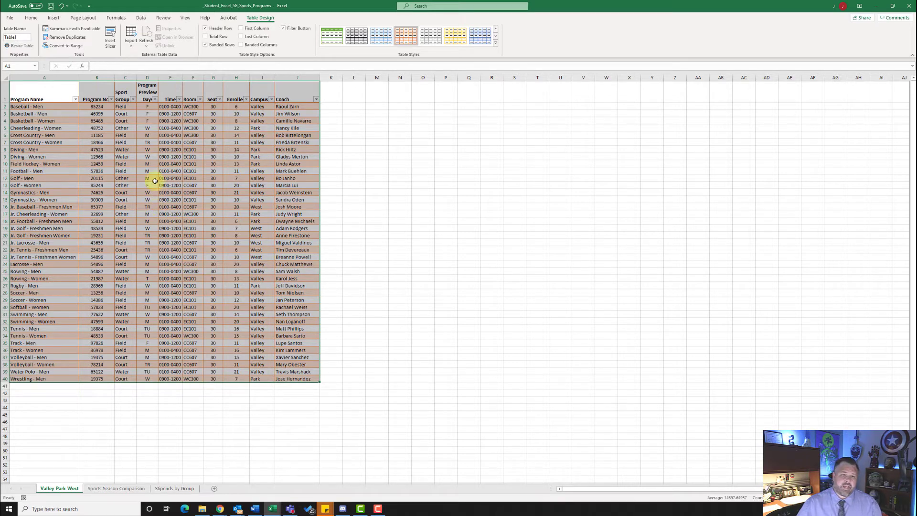
Set the table's first sort level to Campus, ordered by a new custom list of Valley, Park, West.
left_click(140, 19)
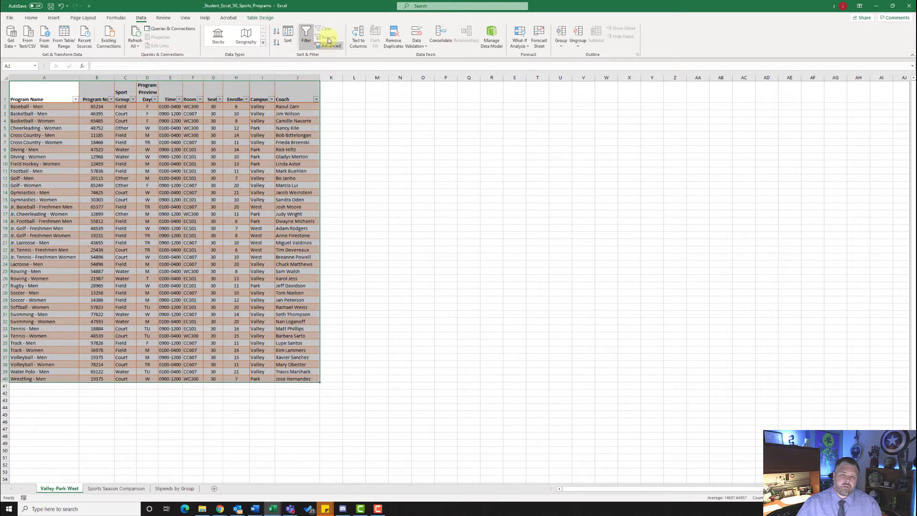
left_click(288, 38)
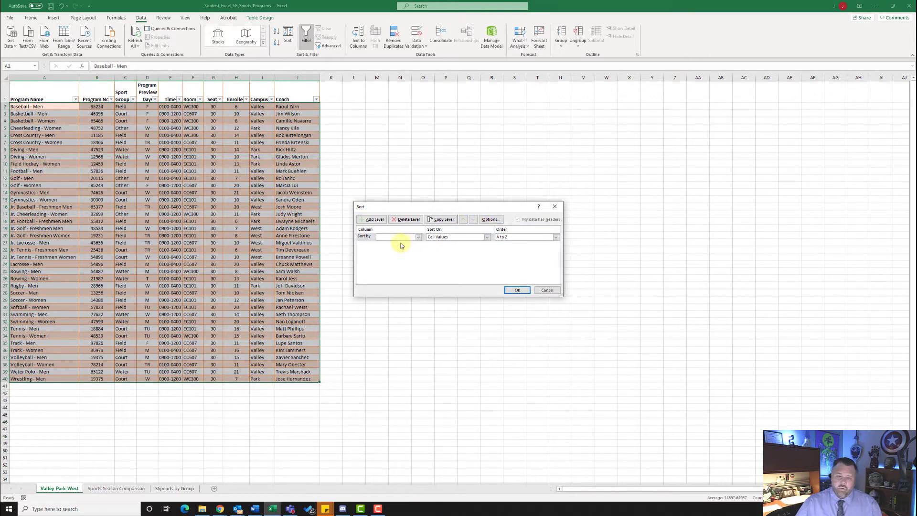
left_click(419, 237)
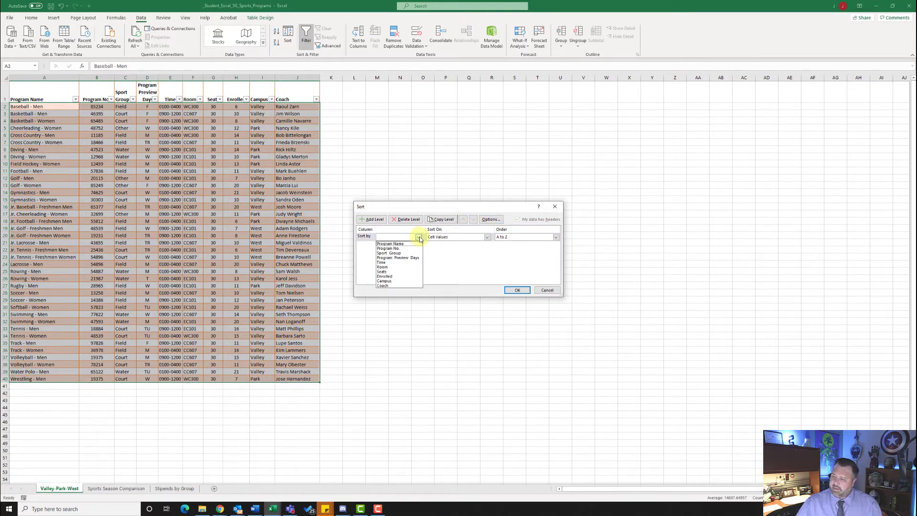
left_click(395, 281)
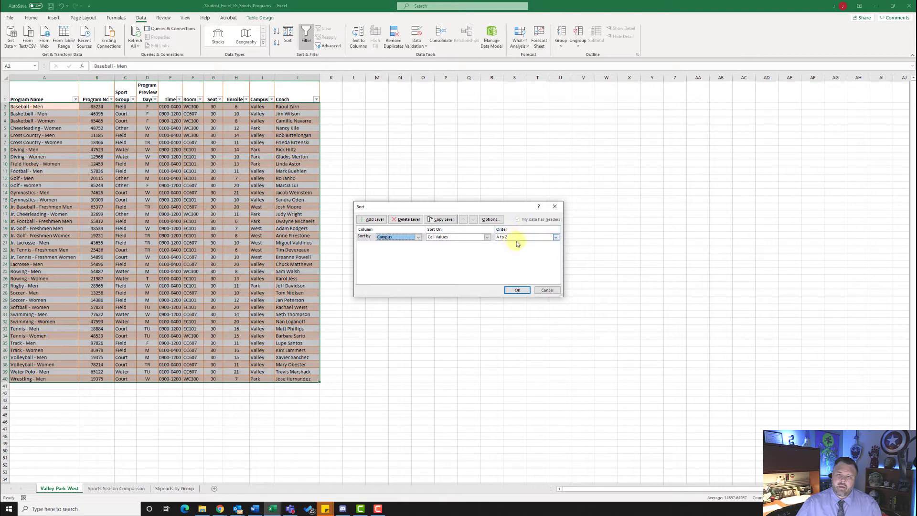
left_click(557, 238)
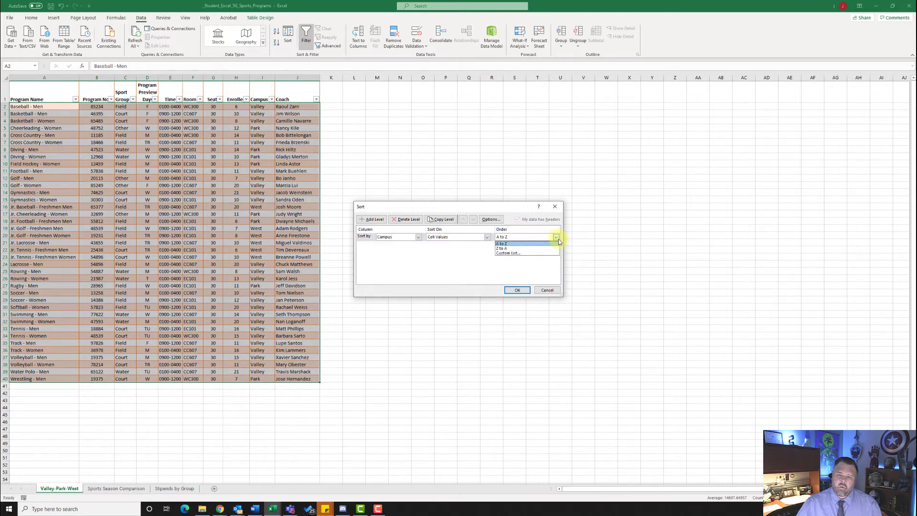
left_click(523, 253)
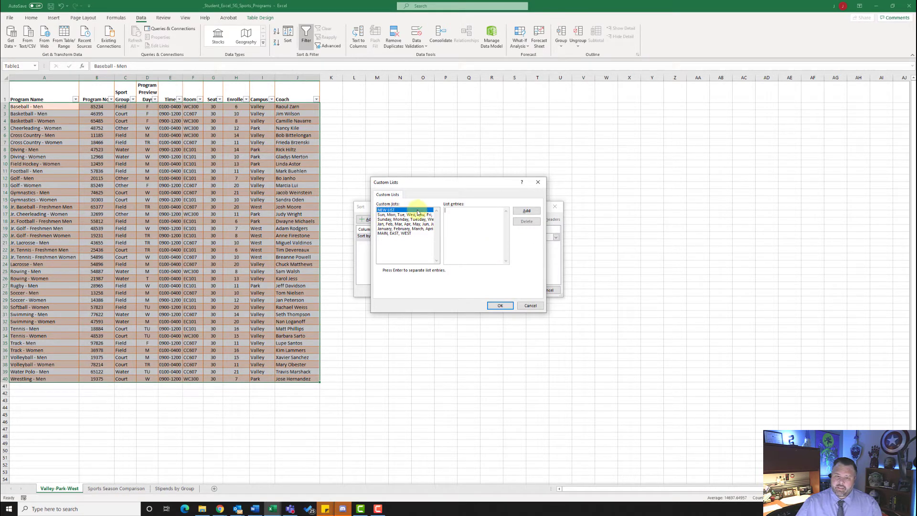
left_click(450, 214)
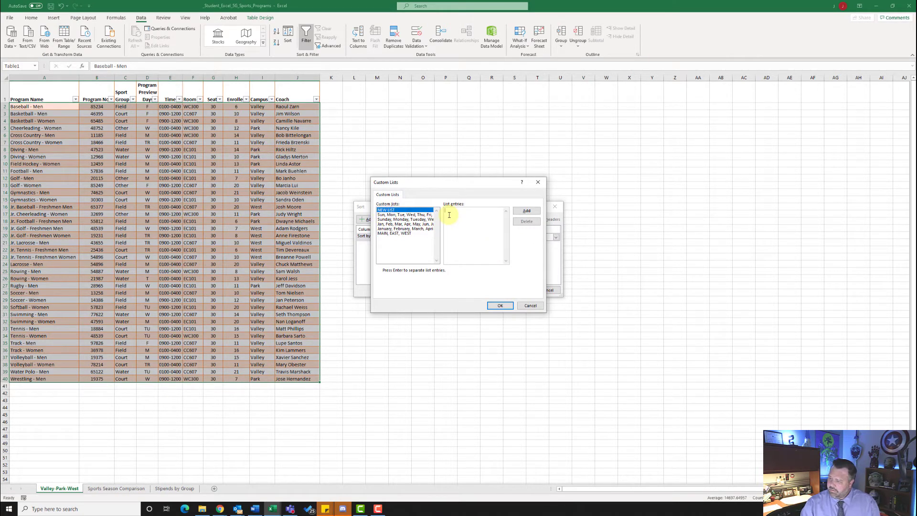
type("Valley, Park, West")
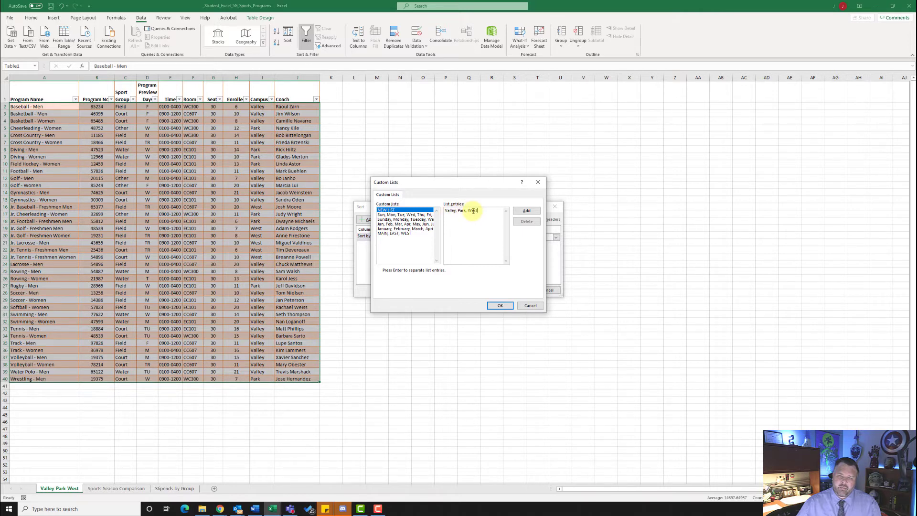
left_click(500, 306)
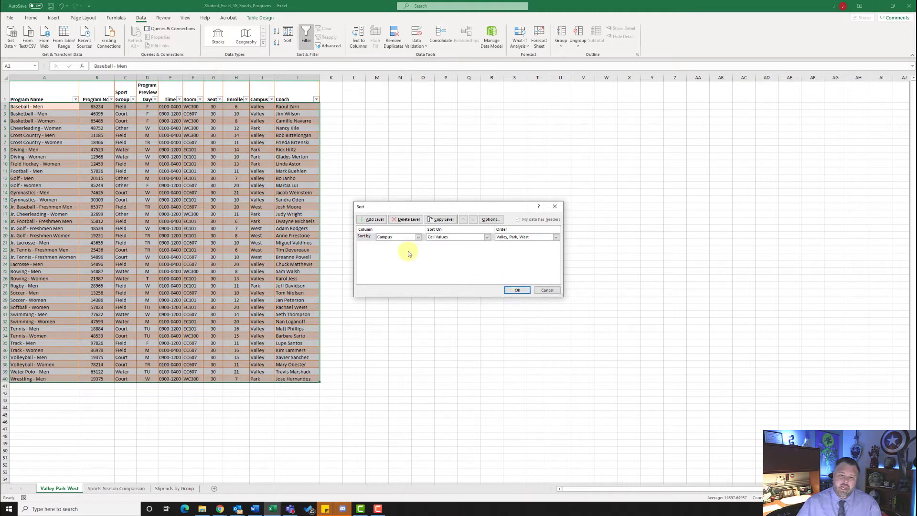
Add sort levels for Sport Group and Program Name, both A to Z, and apply the sort to the table.
left_click(365, 223)
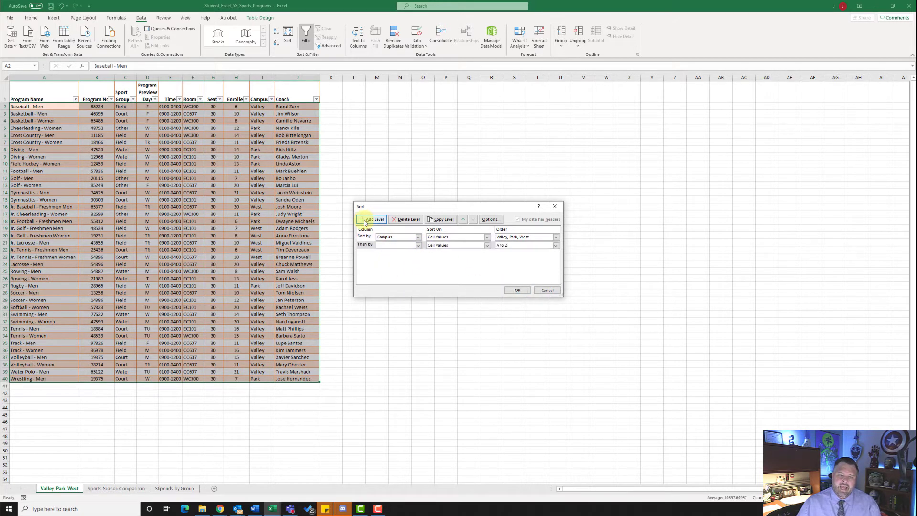
left_click(418, 245)
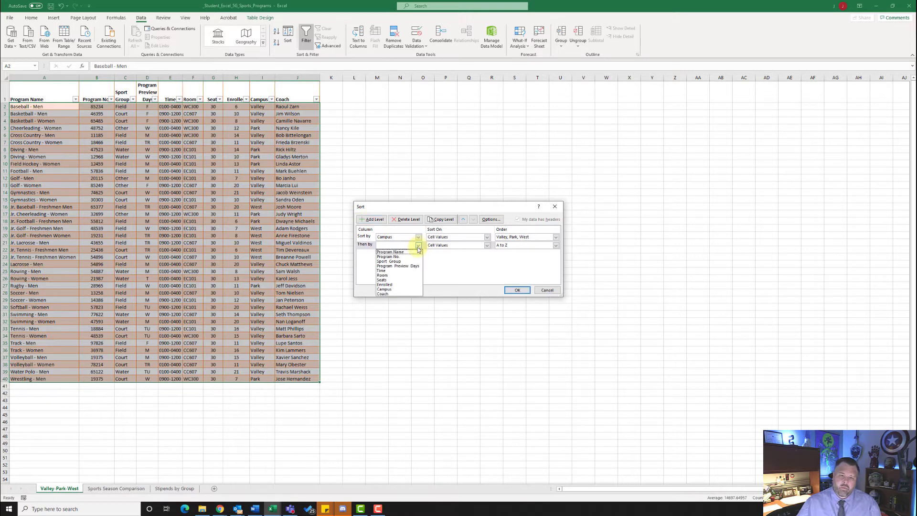
left_click(395, 262)
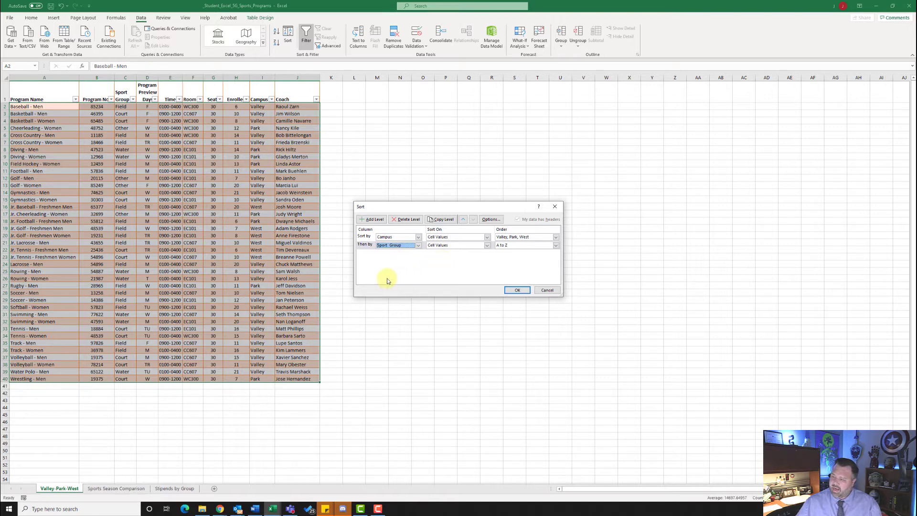
left_click(368, 219)
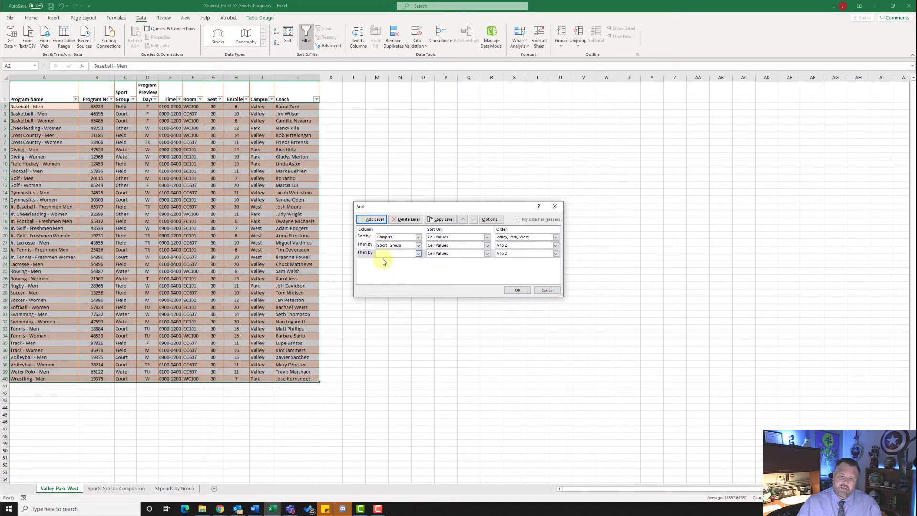
left_click(418, 254)
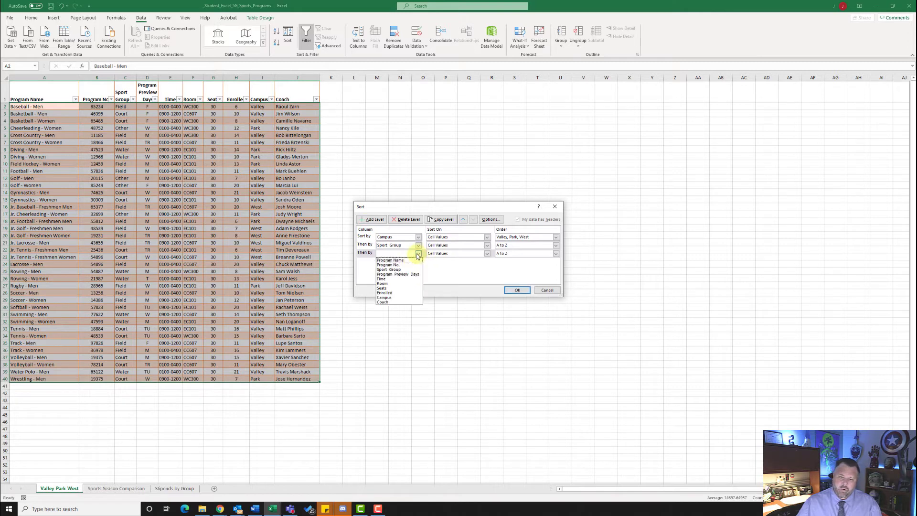
left_click(396, 261)
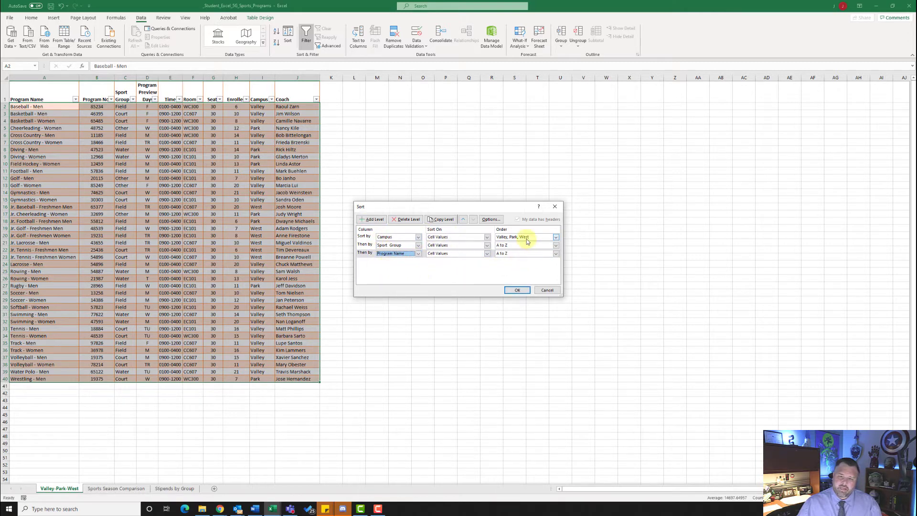
left_click(517, 290)
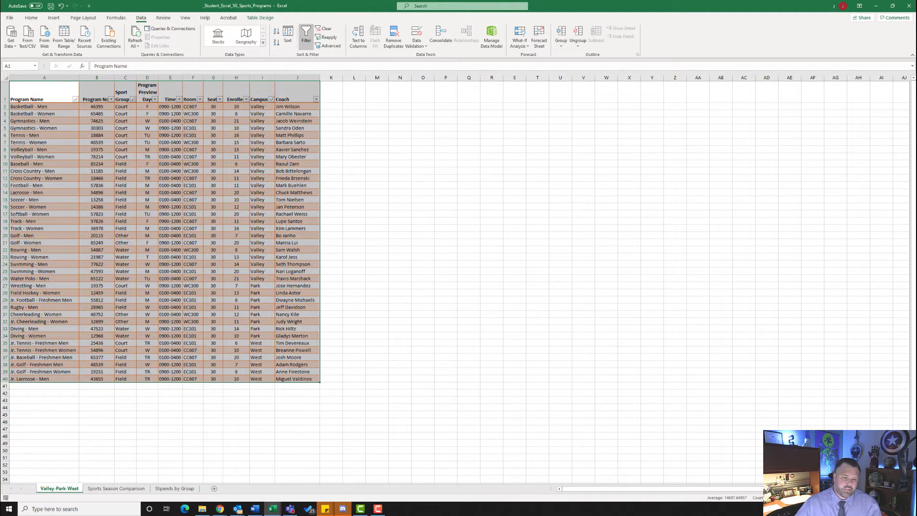
On the Sports Season Comparison sheet, copy the title and column headings in A6:G7 and paste them at A1.
left_click(110, 491)
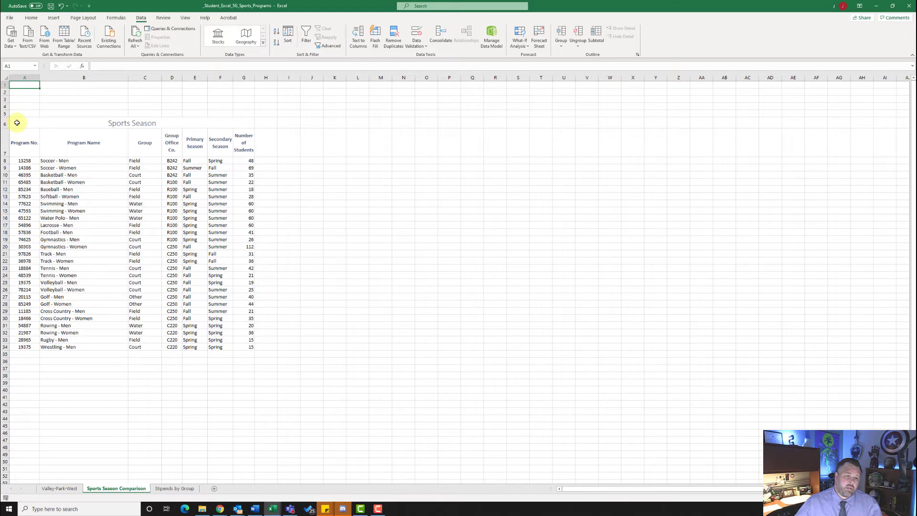
left_click_drag(17, 122, 242, 144)
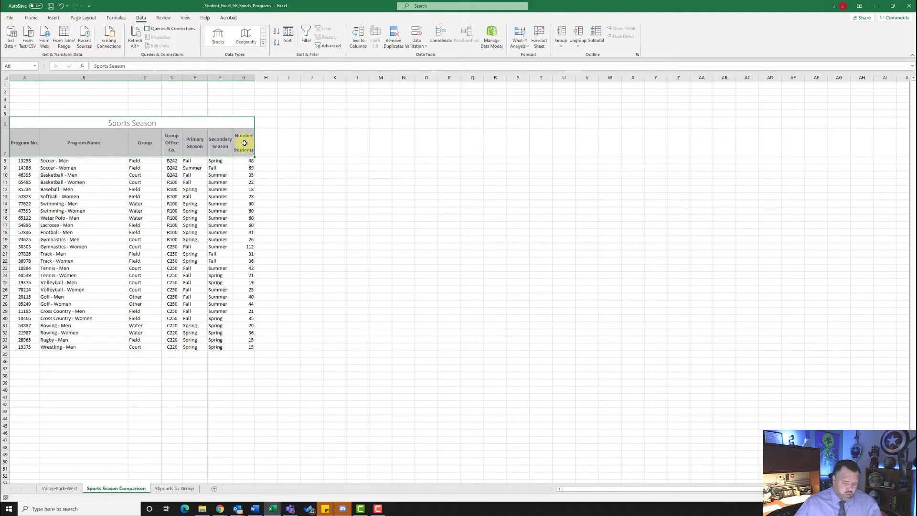
key("ctrl+c")
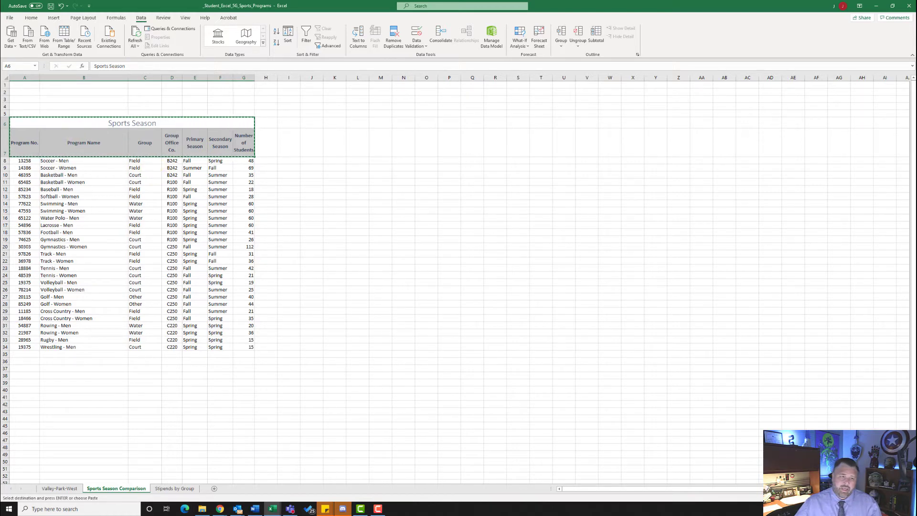
left_click(25, 85)
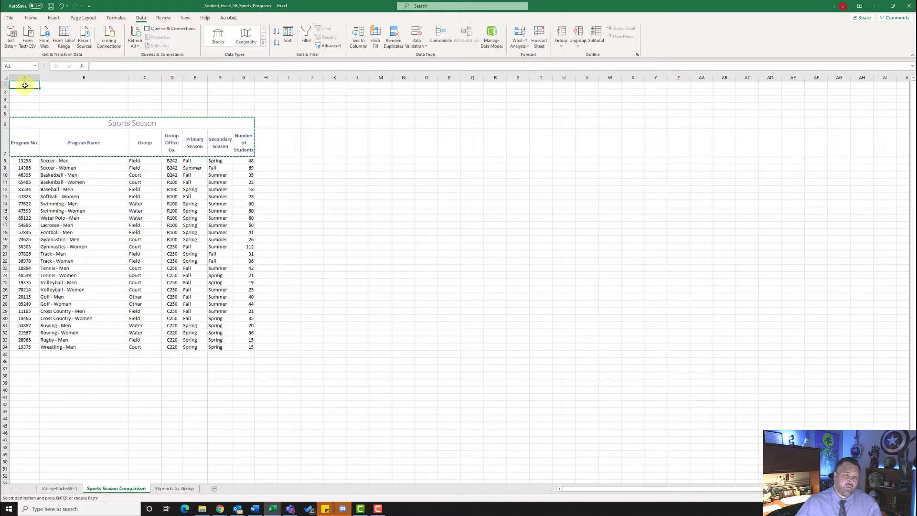
key("ctrl+v")
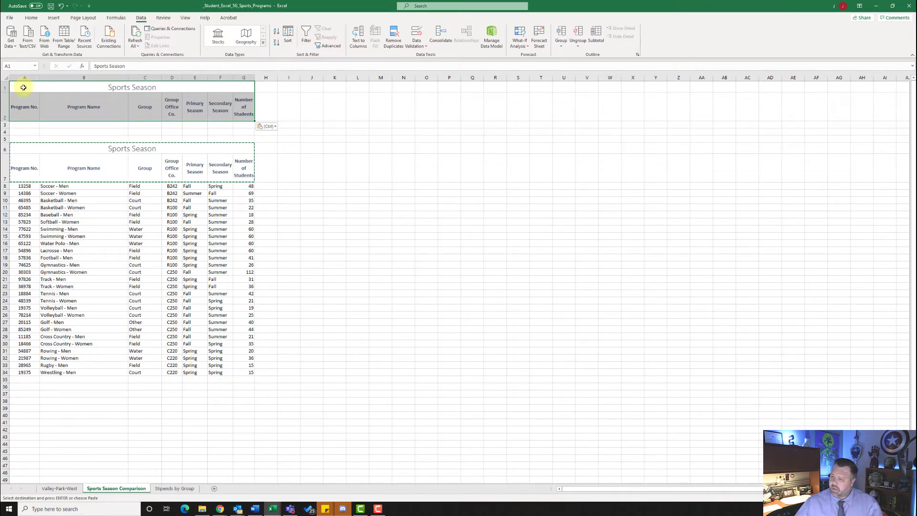
Replace the pasted title in cell A1 with Criteria.
left_click(144, 88)
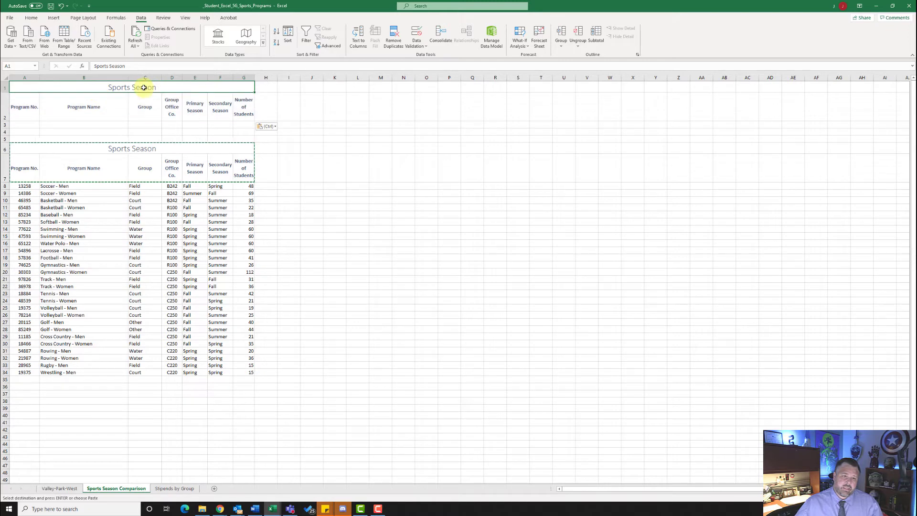
double_click(161, 87)
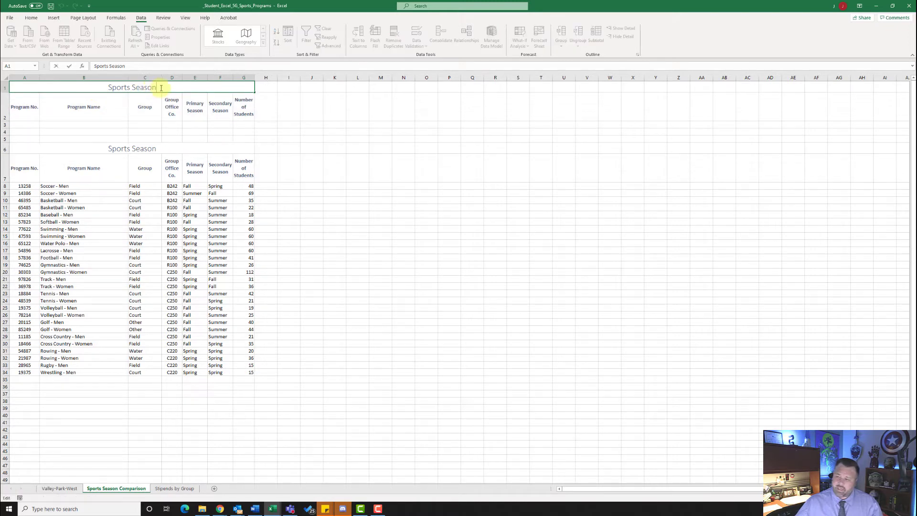
key("BackSpace")
key("BackSpace")
key("BackSpace")
key("BackSpace")
key("BackSpace")
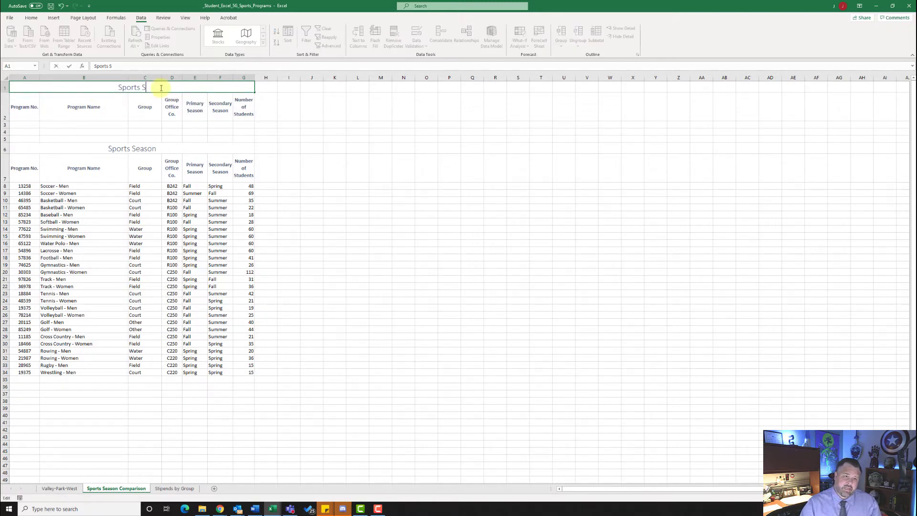
key("BackSpace")
key("BackSpace")
key("BackSpace")
key("BackSpace")
key("BackSpace")
key("BackSpace")
key("BackSpace")
key("BackSpace")
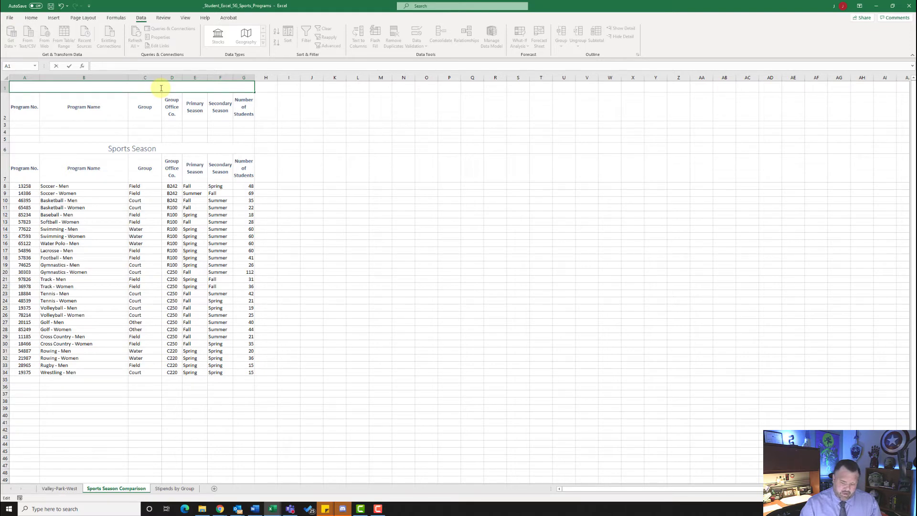
type("Critera")
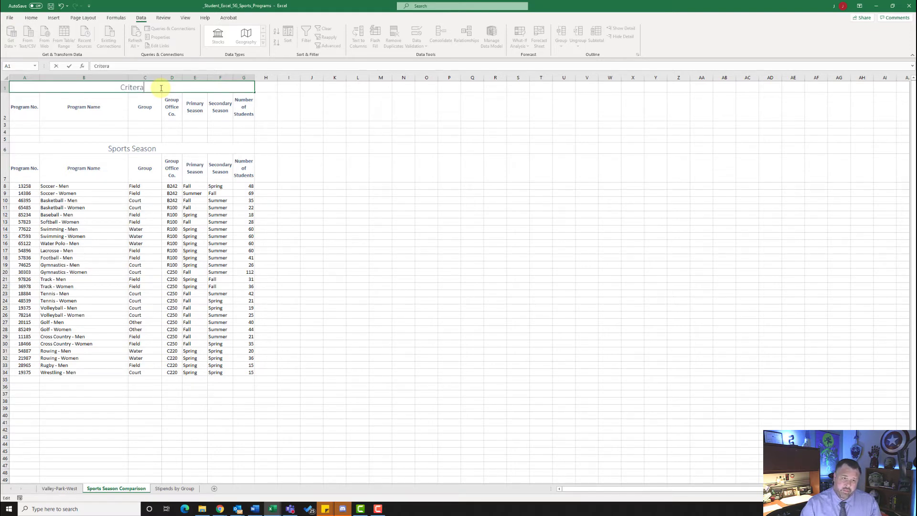
key("BackSpace")
key("BackSpace")
key("BackSpace")
key("BackSpace")
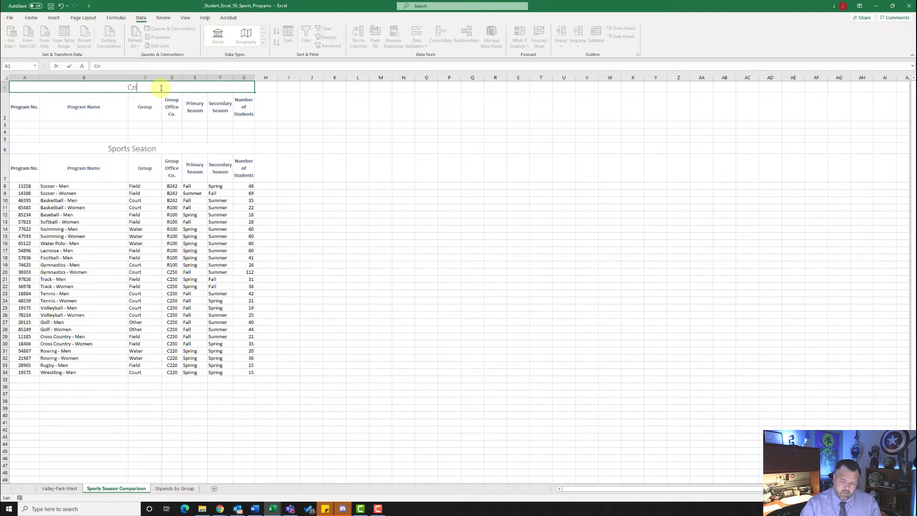
type("teria")
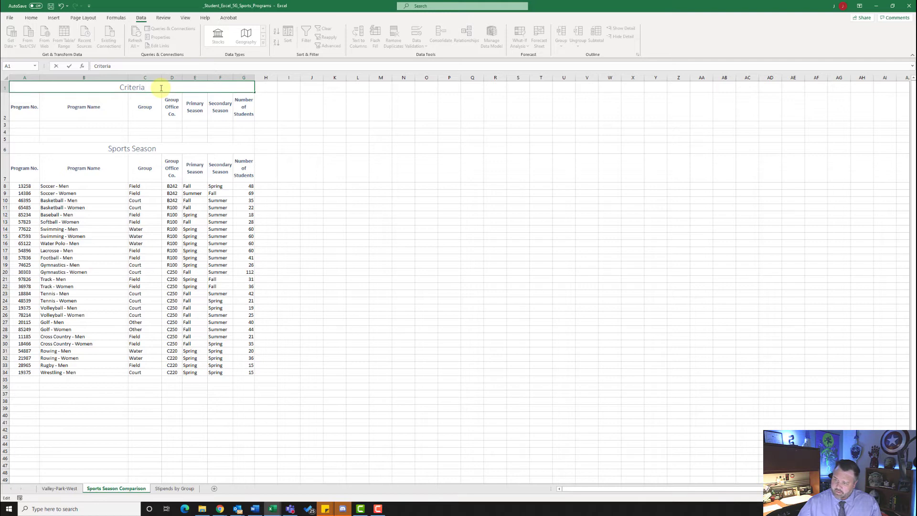
key("Return")
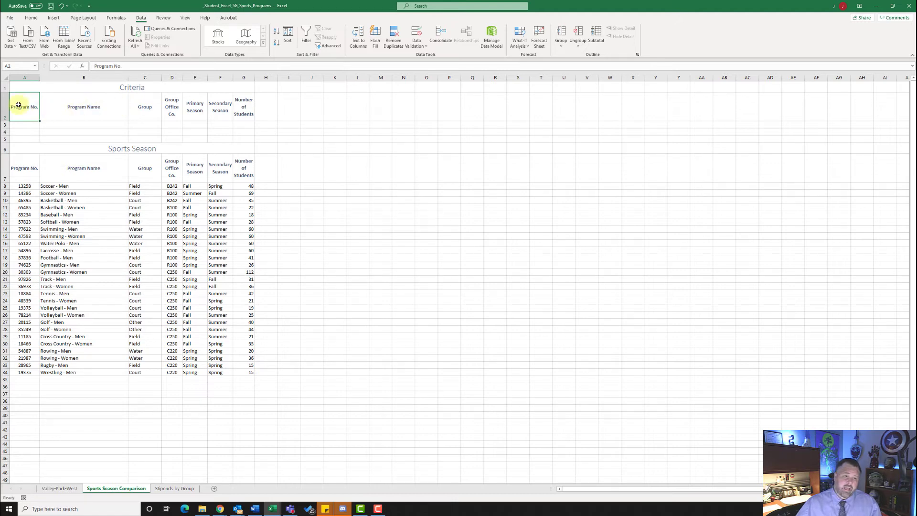
Assign the range name Criteria to cells A2:G3.
left_click_drag(16, 109, 245, 125)
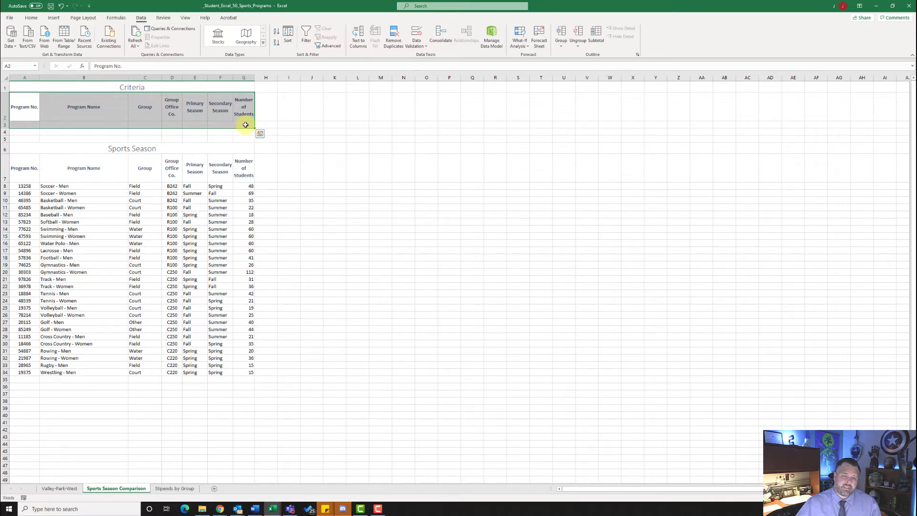
left_click(9, 68)
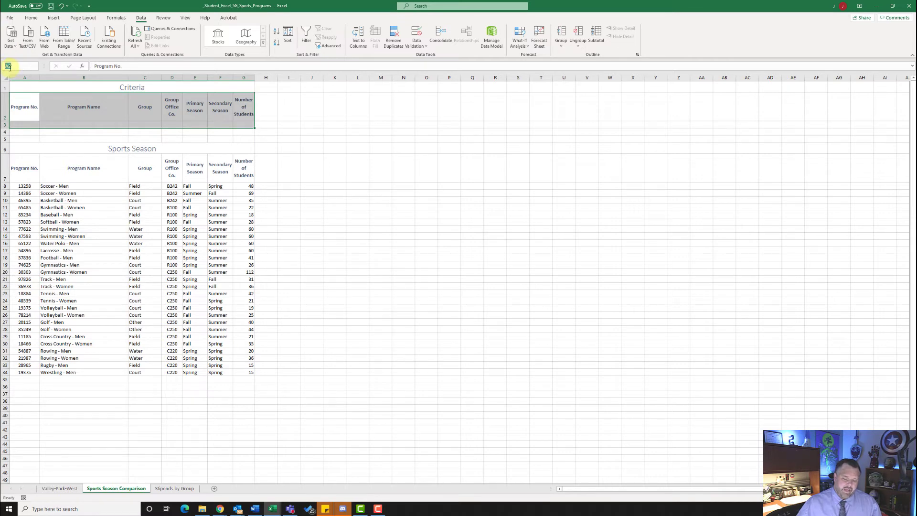
type("Criteria")
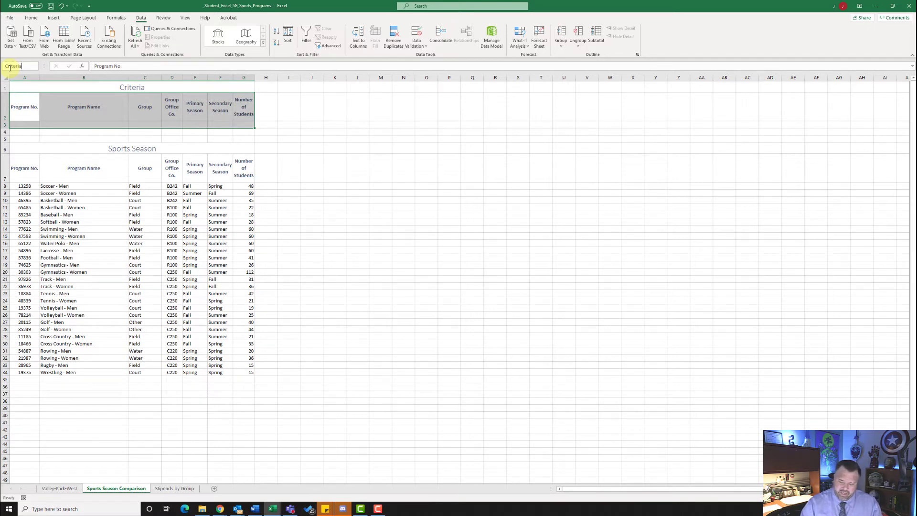
key("Return")
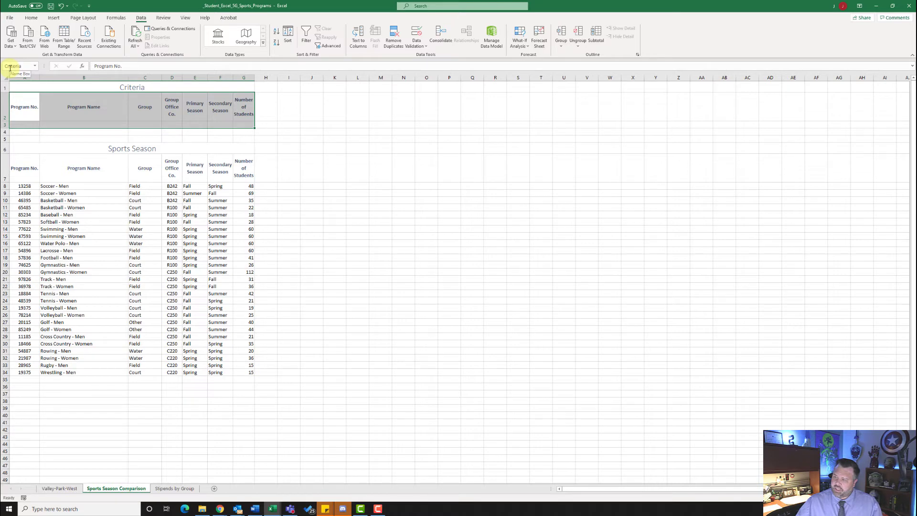
Copy the Criteria title and column headings in A1:G2 and paste them at A36 below the season data.
left_click(30, 87)
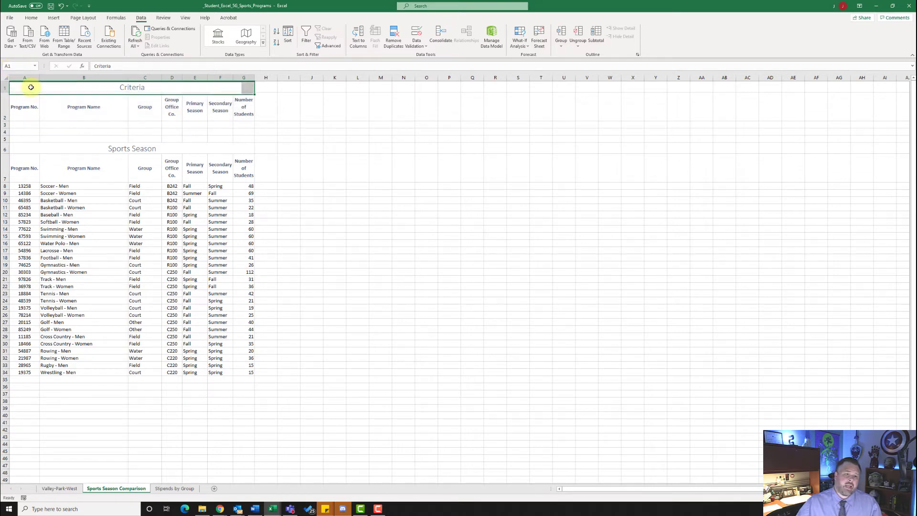
left_click_drag(16, 85, 72, 111)
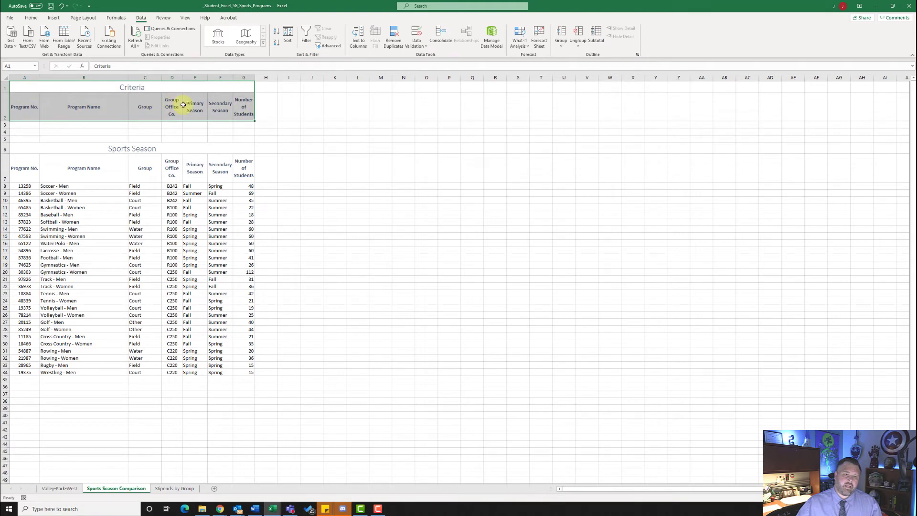
left_click_drag(185, 107, 231, 106)
left_click_drag(30, 88, 59, 113)
key("ctrl+c")
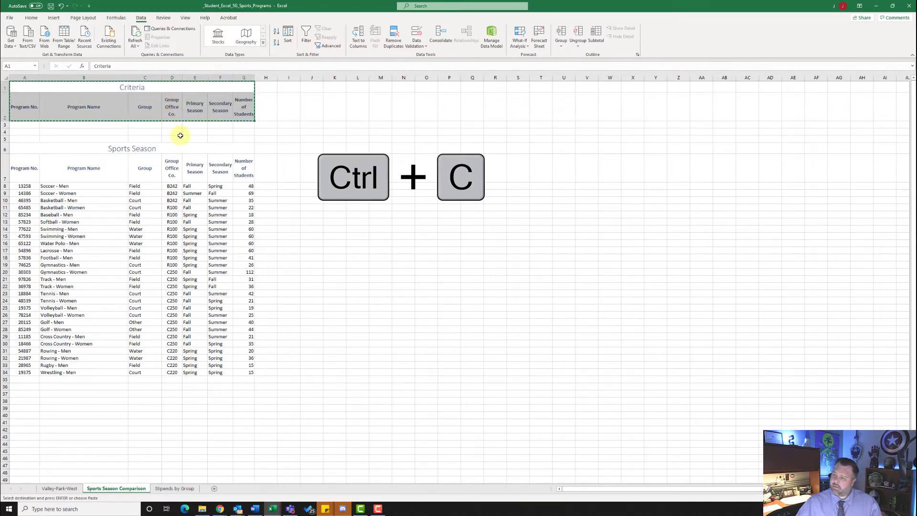
scroll(173, 200, "down", 1)
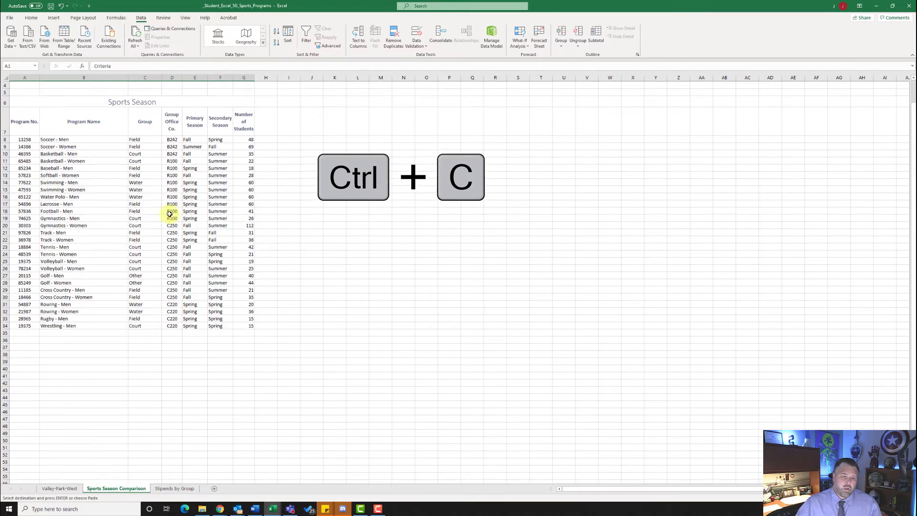
left_click(25, 340)
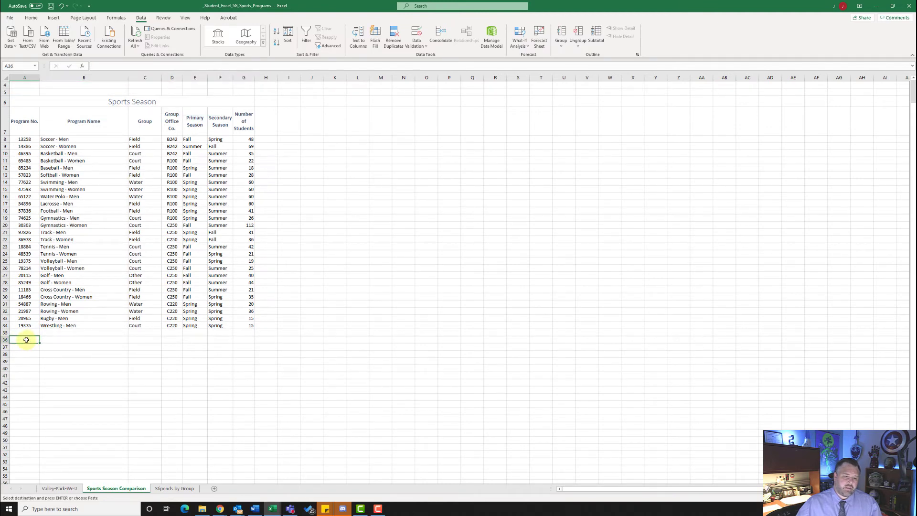
key("ctrl+v")
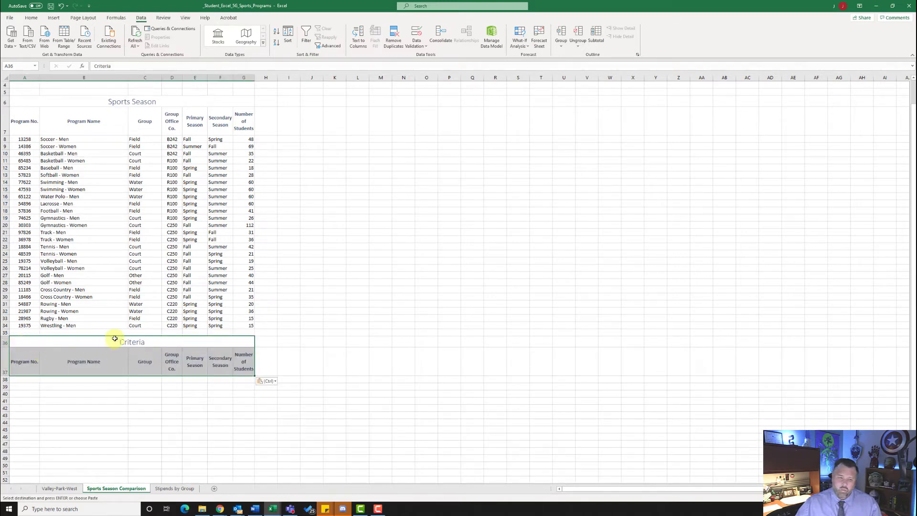
Replace the pasted title in cell A36 with Extract.
double_click(150, 343)
key("BackSpace")
key("BackSpace")
key("BackSpace")
key("BackSpace")
key("BackSpace")
key("BackSpace")
key("BackSpace")
key("BackSpace")
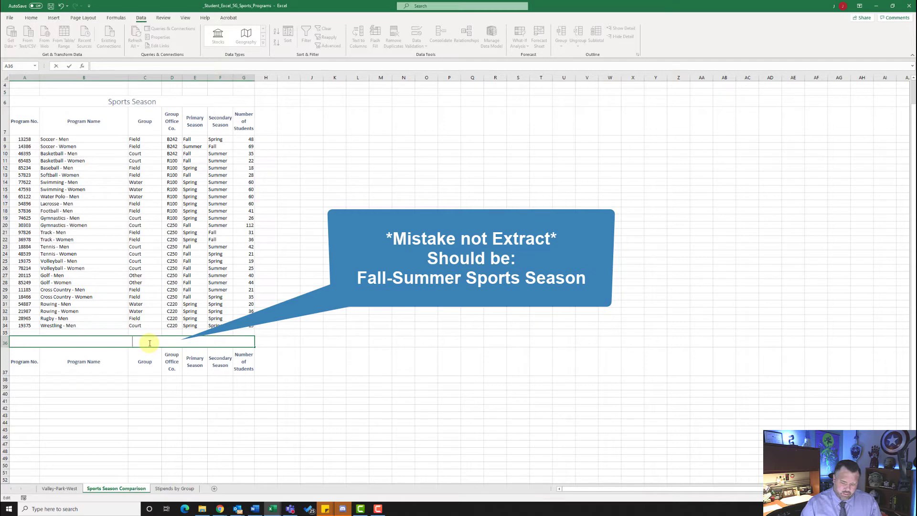
type("Extract")
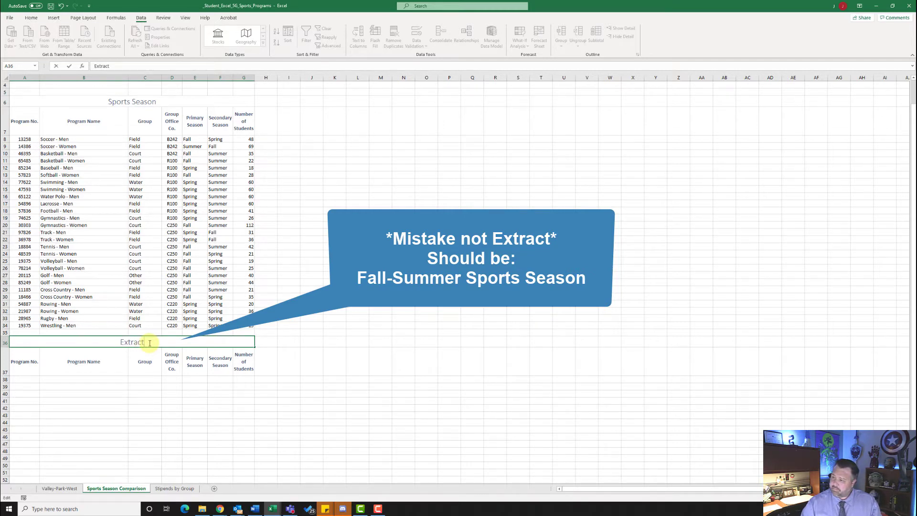
key("Return")
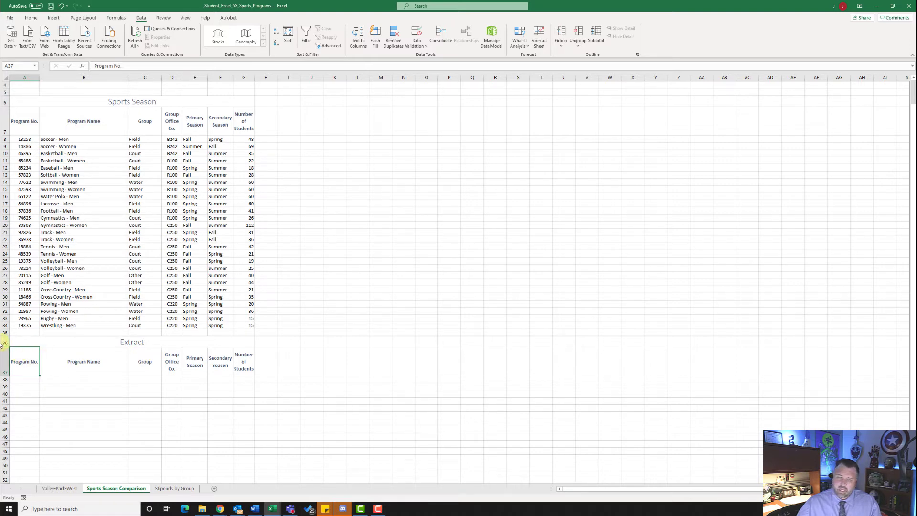
Define a range name for the column headings in A37:G37, and name the season data range A7:G34 Database.
left_click_drag(25, 356, 246, 356)
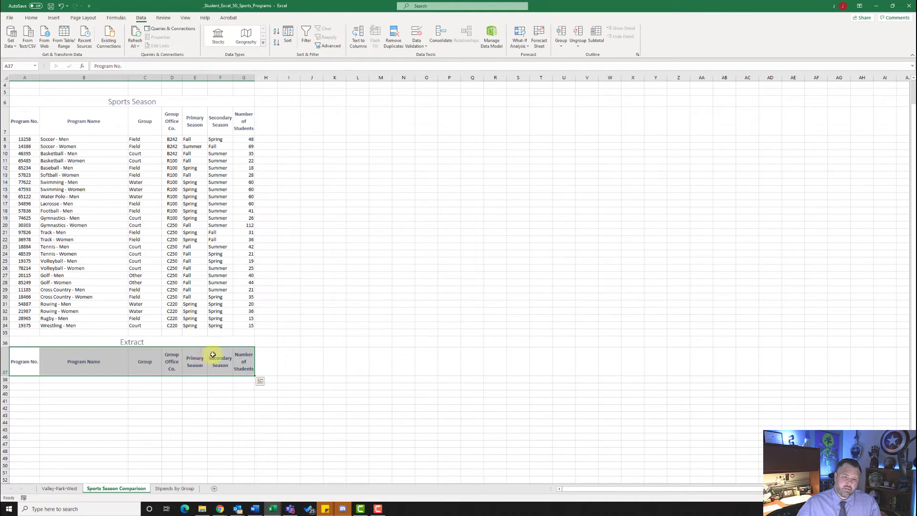
left_click(14, 66)
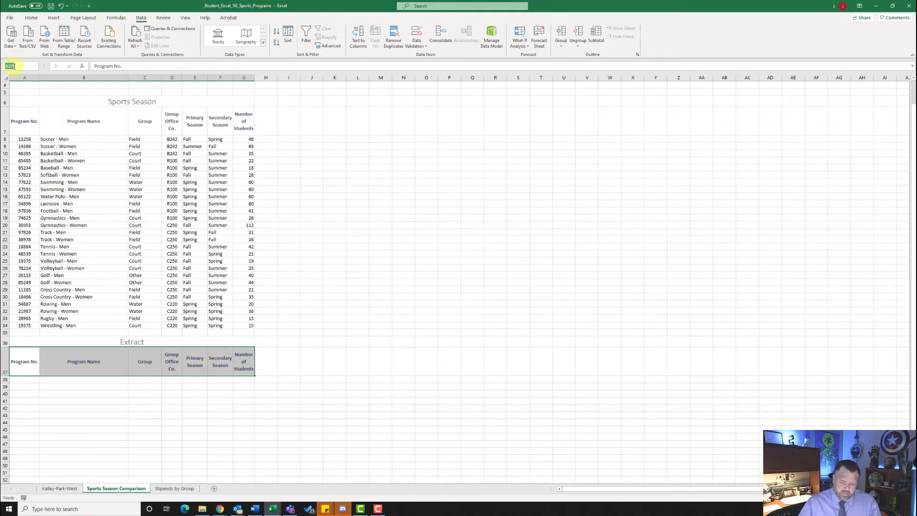
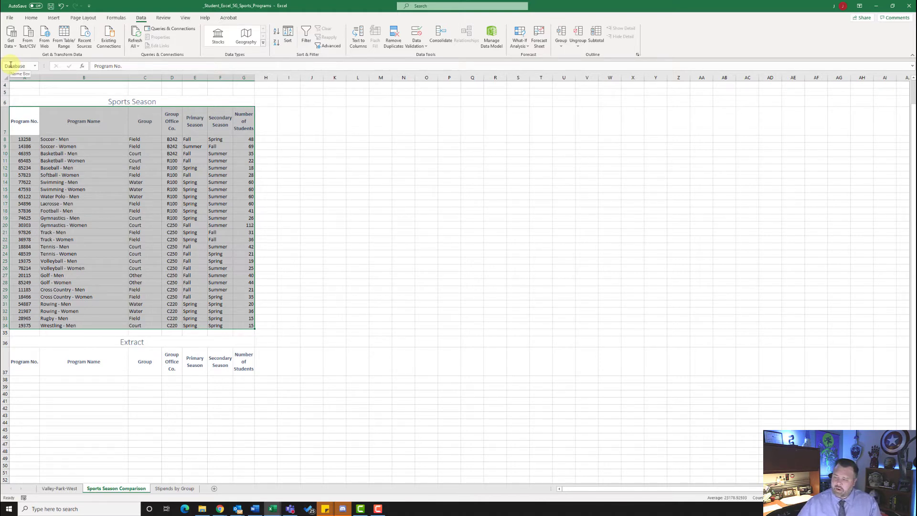
In the criteria row, enter Fall under Primary Season in E3 and Summer under Secondary Season in F3.
scroll(189, 170, "up", 1)
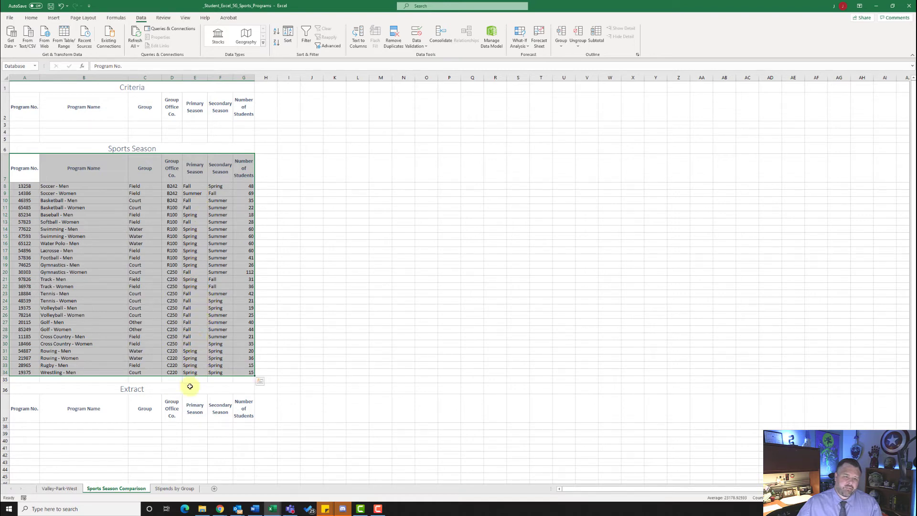
left_click(186, 479)
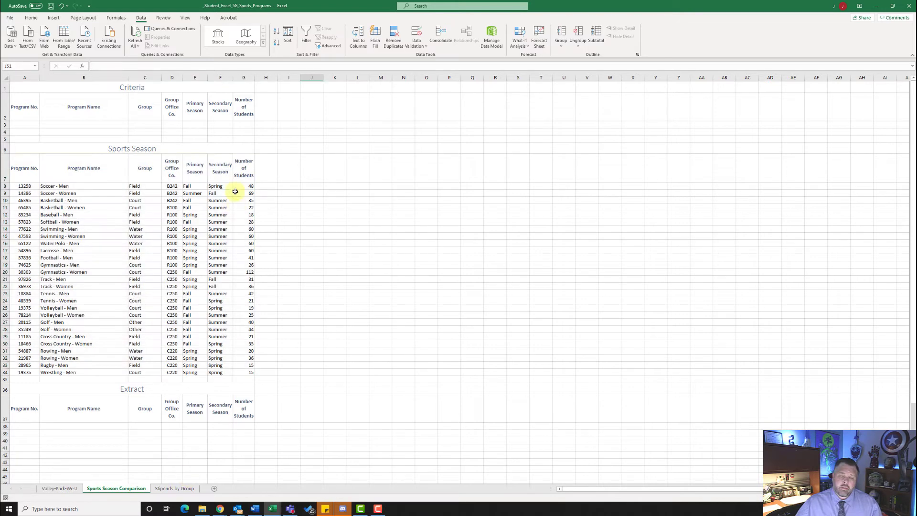
left_click(192, 124)
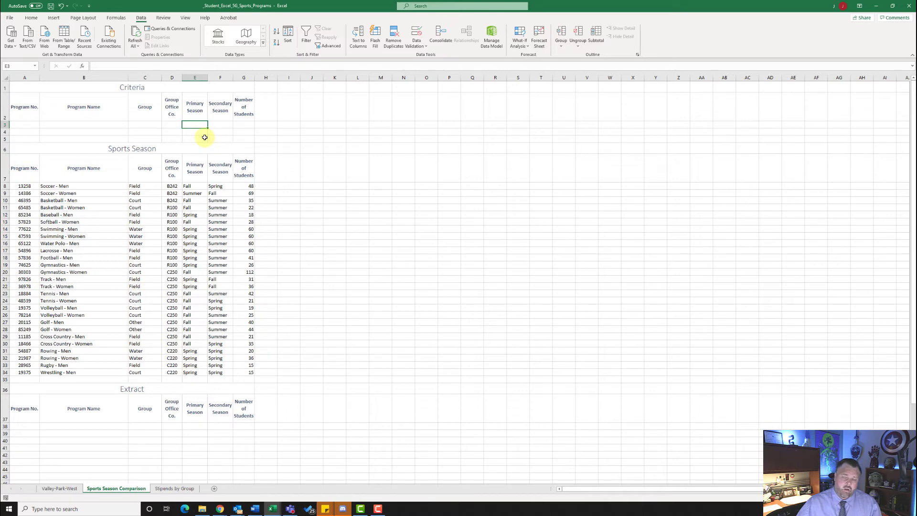
type("F")
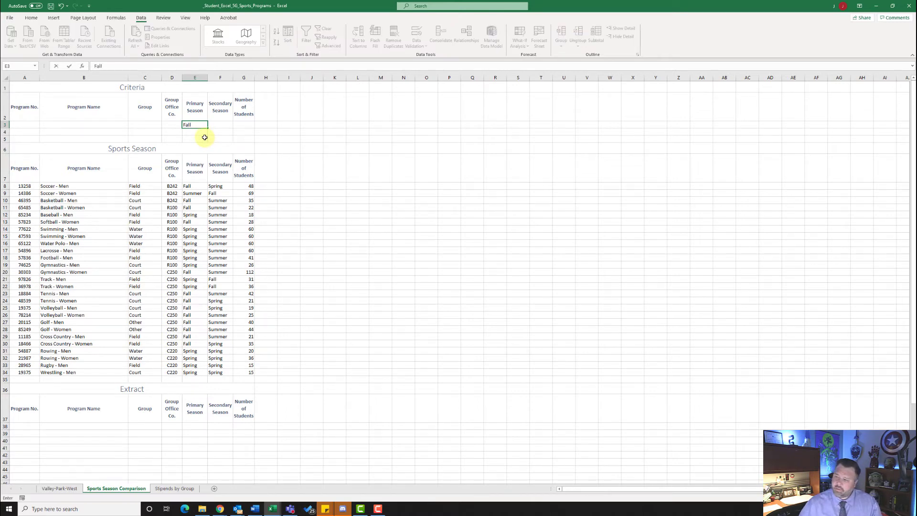
type("all")
left_click(220, 124)
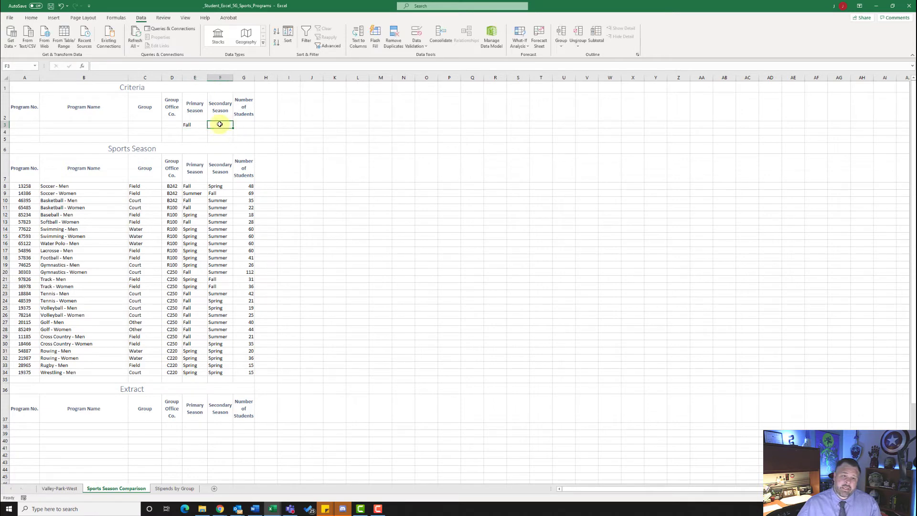
type("Summer")
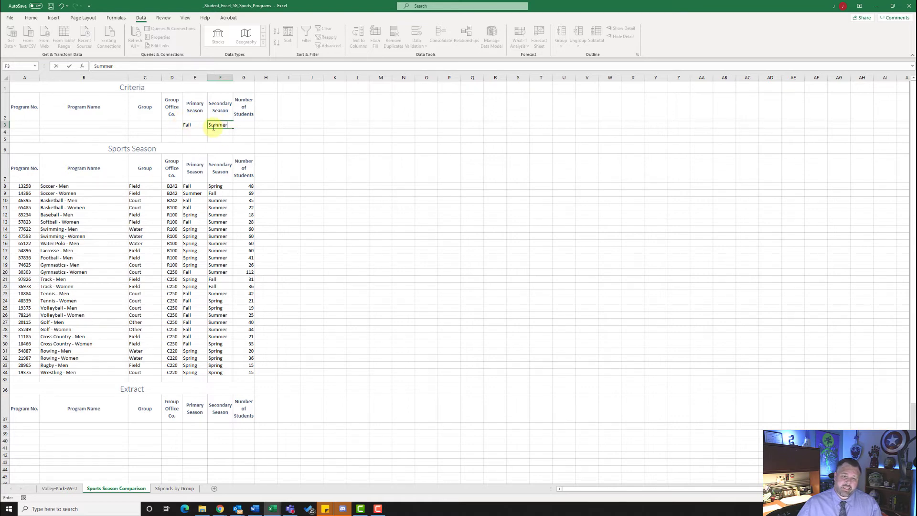
Apply an advanced filter to A7:G34 using criteria range A2:G3, copying the matching records to the Extract headings in A37:G37.
key("Return")
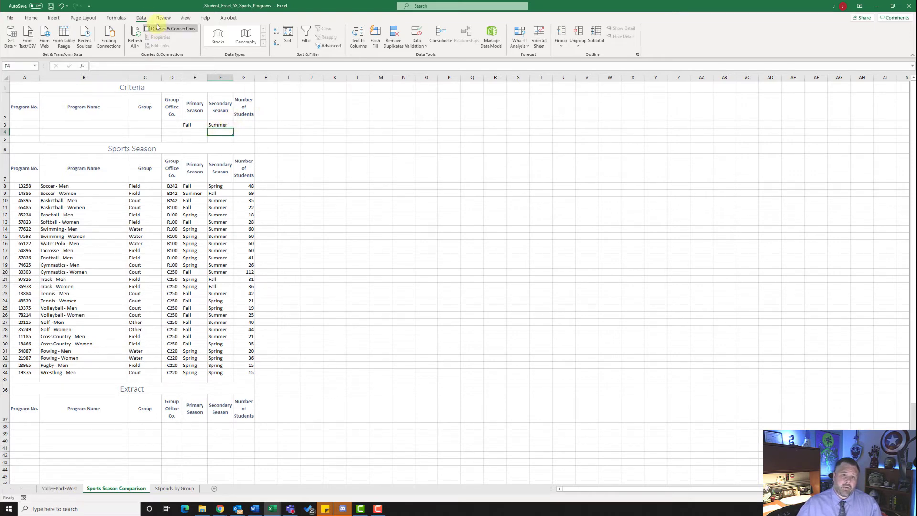
left_click(335, 47)
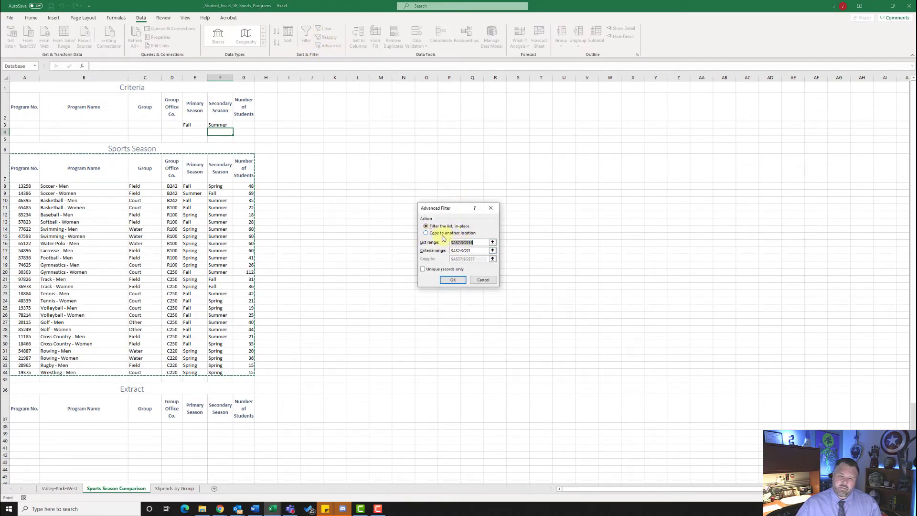
left_click(426, 234)
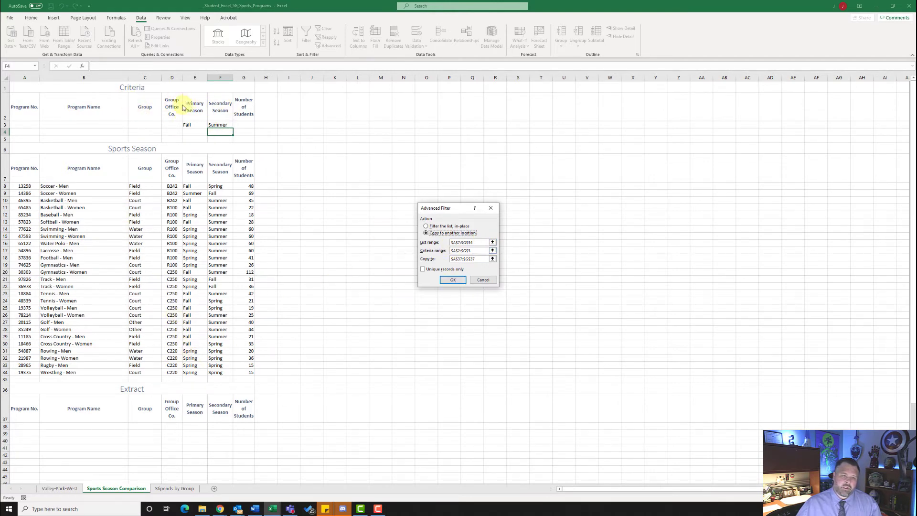
left_click(432, 245)
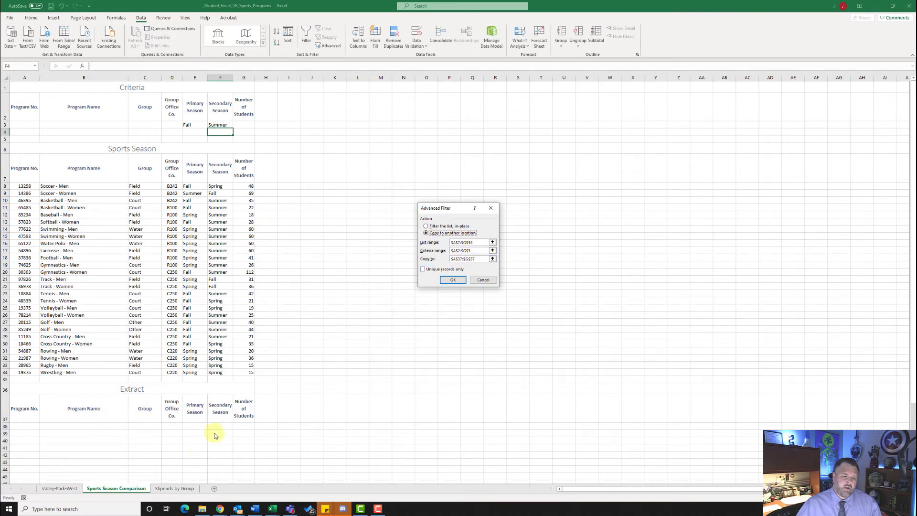
left_click(453, 280)
scroll(237, 282, "down", 2)
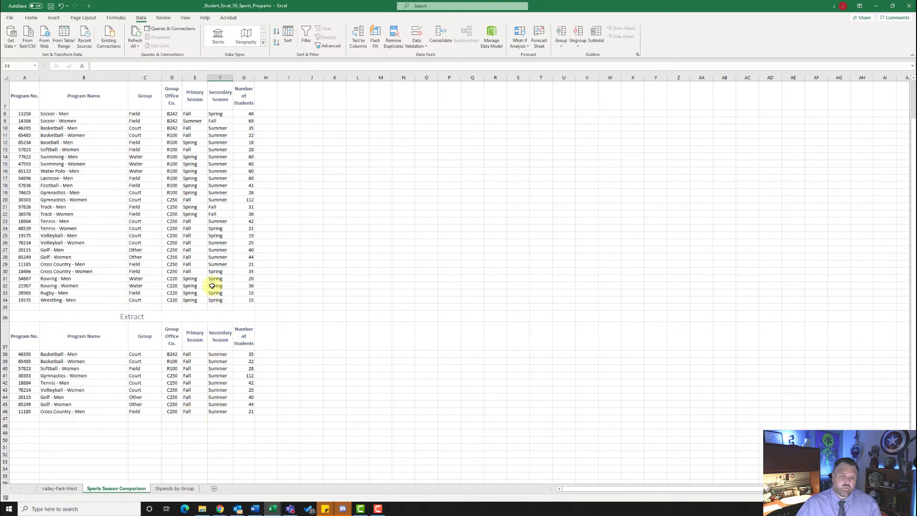
scroll(210, 286, "up", 1)
scroll(191, 262, "up", 2)
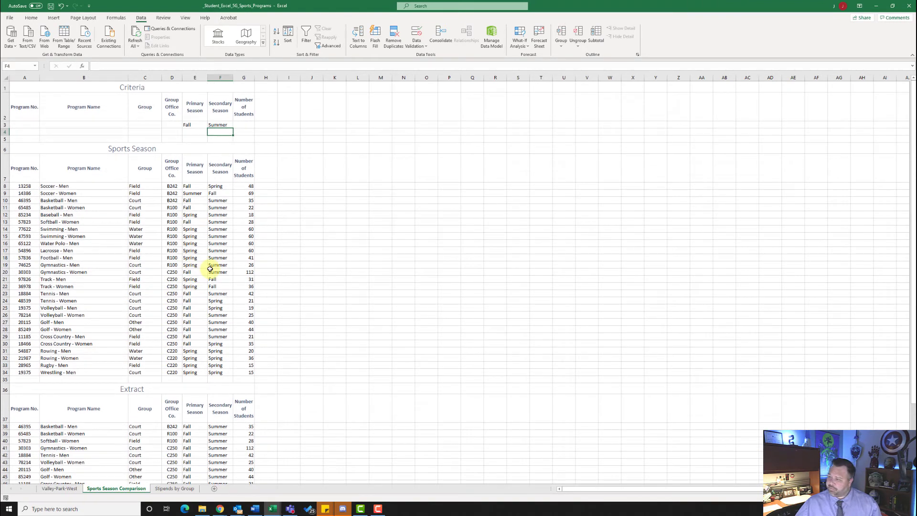
On the Stipends by Group sheet, sort the data by Group A to Z, with Coach Stipend smallest to largest as the second level.
left_click(176, 489)
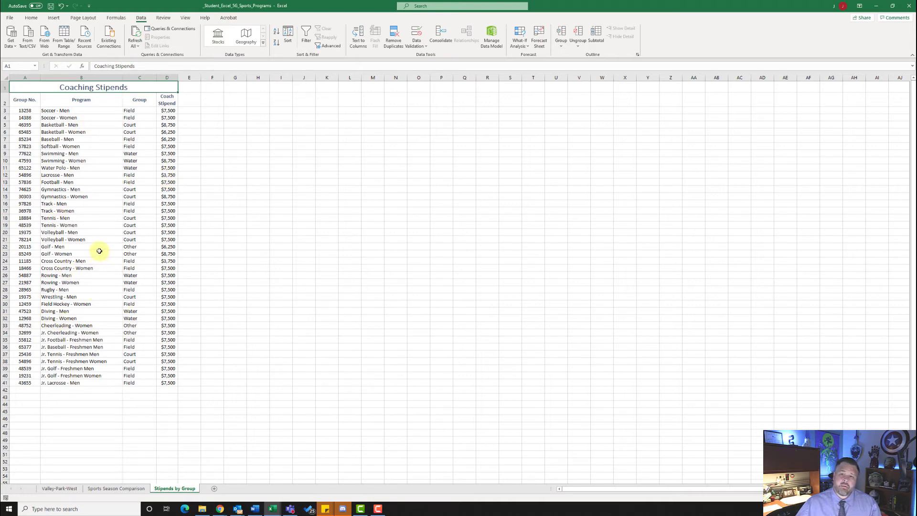
left_click(97, 140)
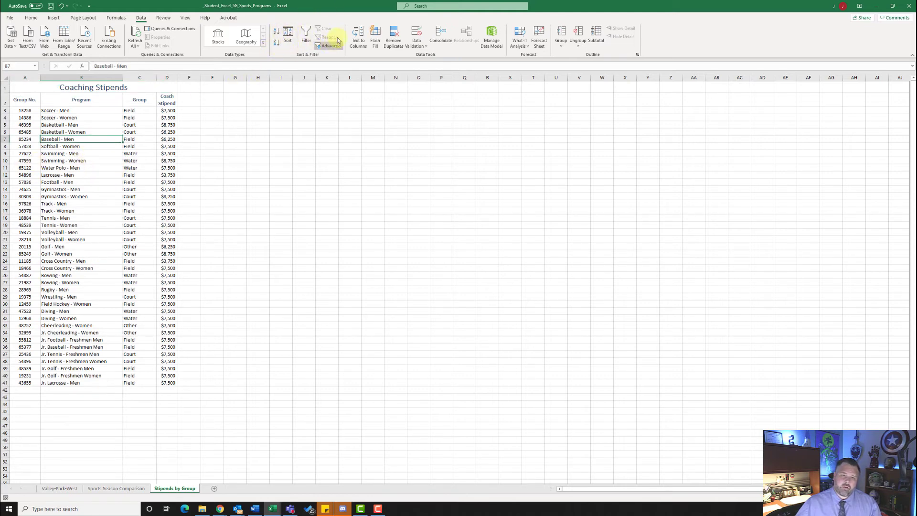
left_click(288, 36)
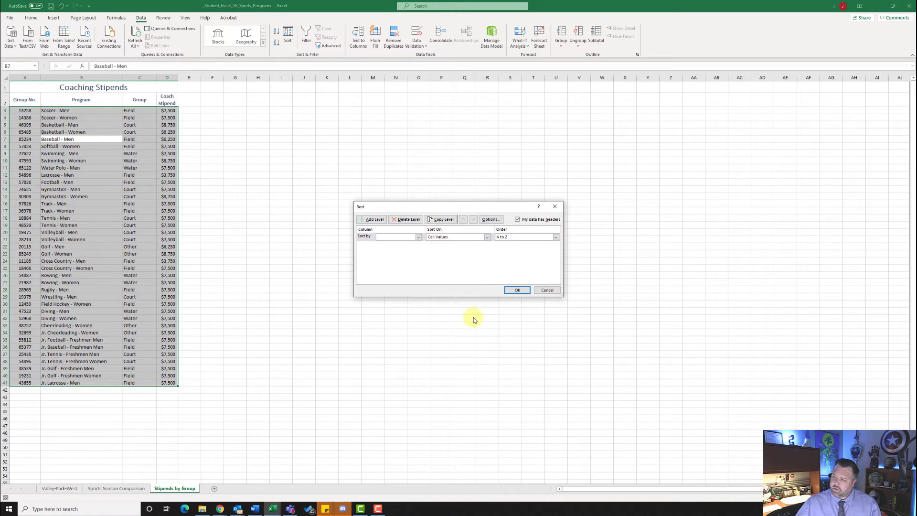
left_click(419, 238)
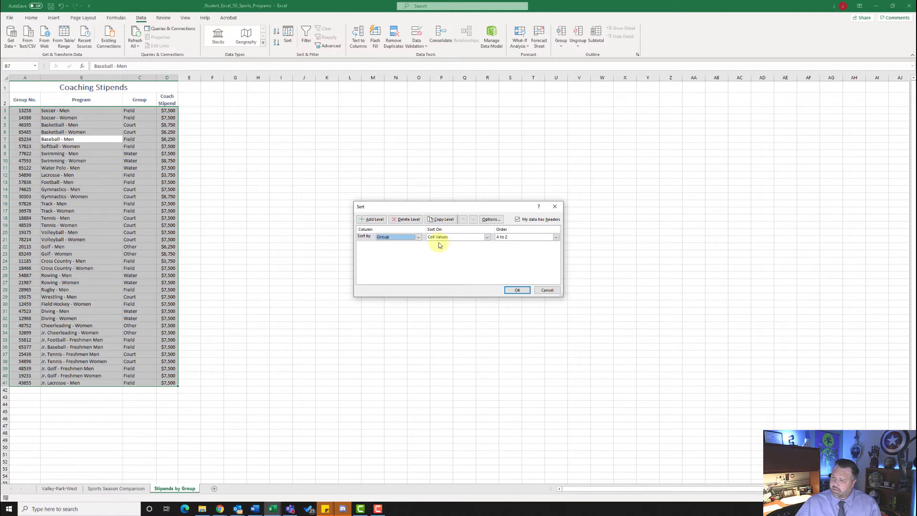
left_click(376, 220)
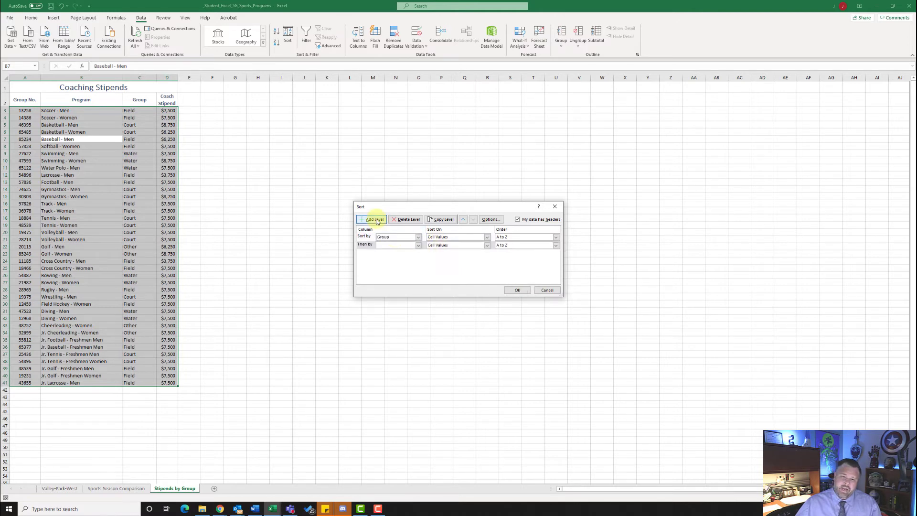
left_click(418, 246)
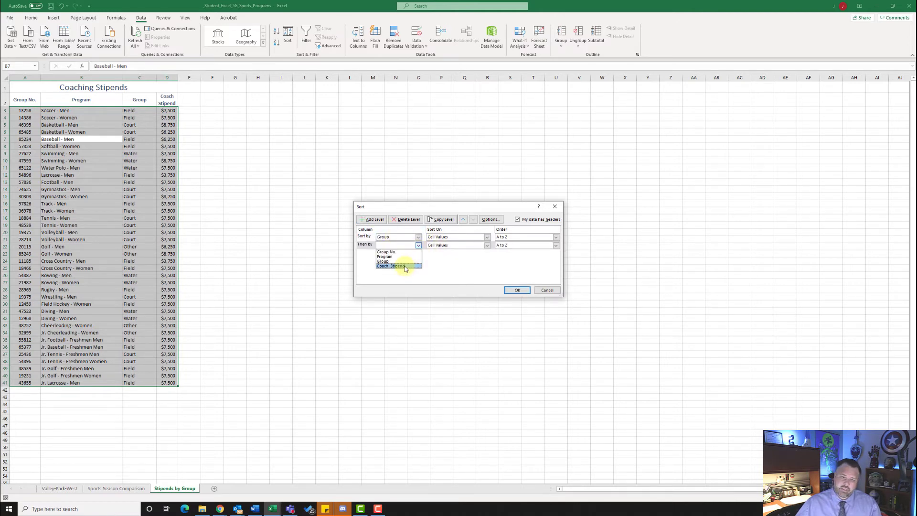
left_click(404, 266)
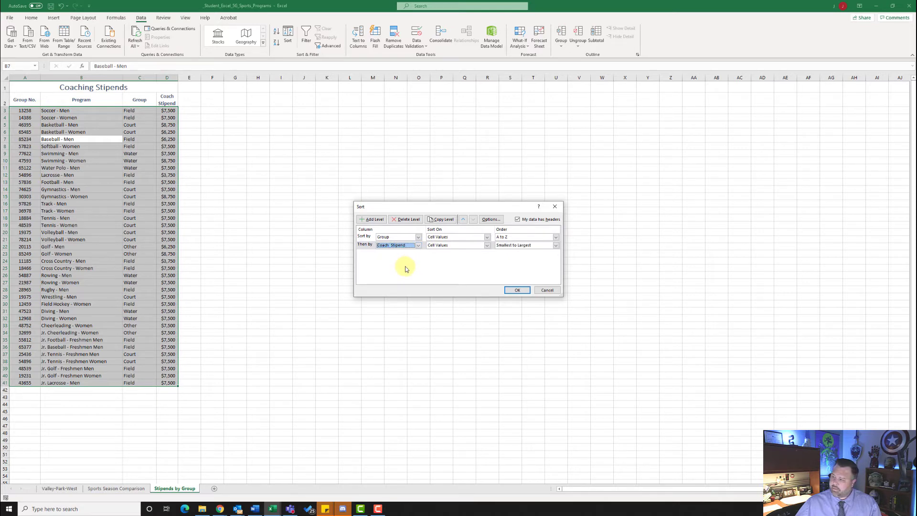
left_click(518, 291)
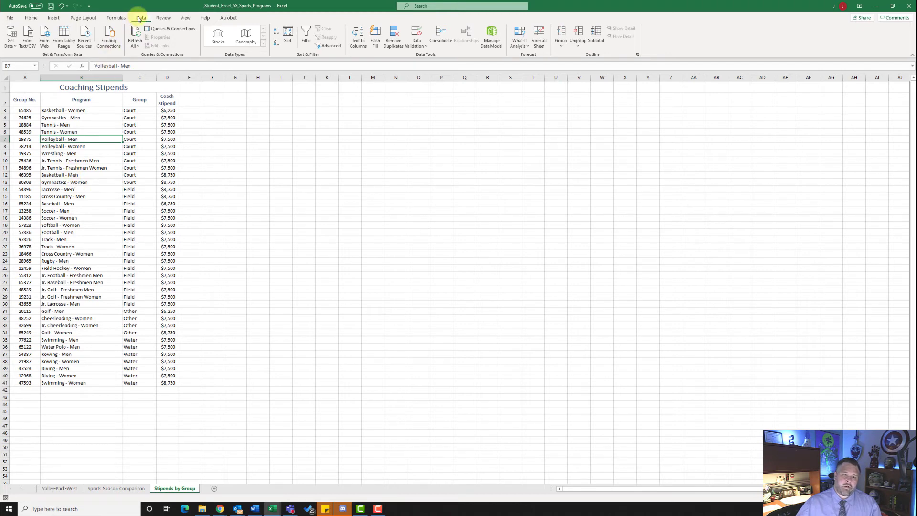
Add subtotals to the coaching stipends data that sum Coach Stipend at each change in Group.
left_click(595, 43)
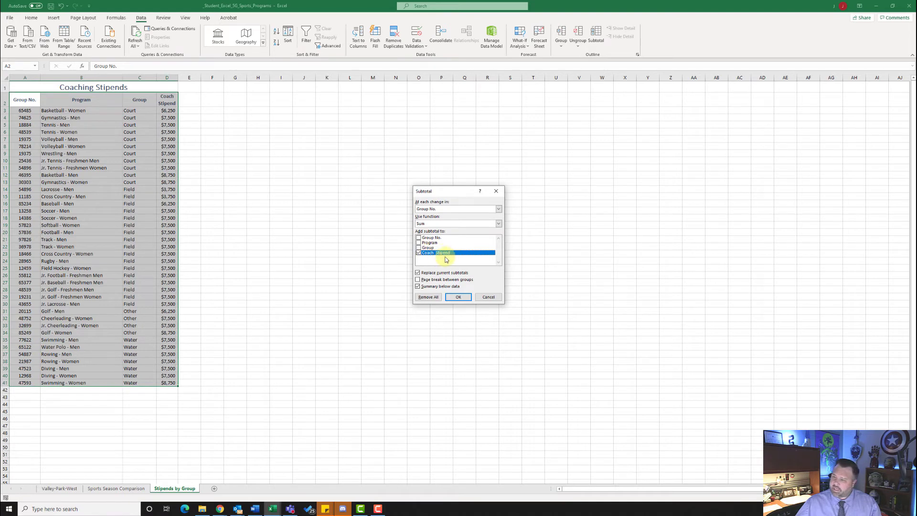
left_click(451, 211)
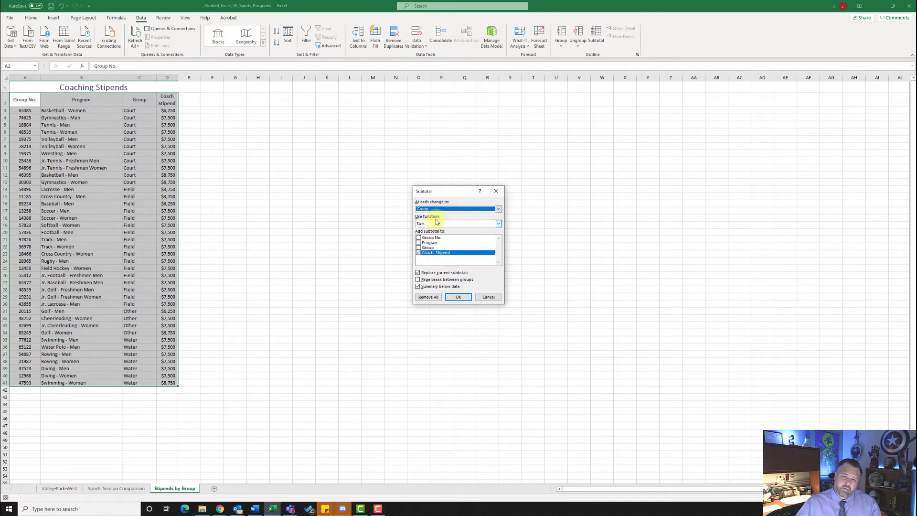
left_click(437, 224)
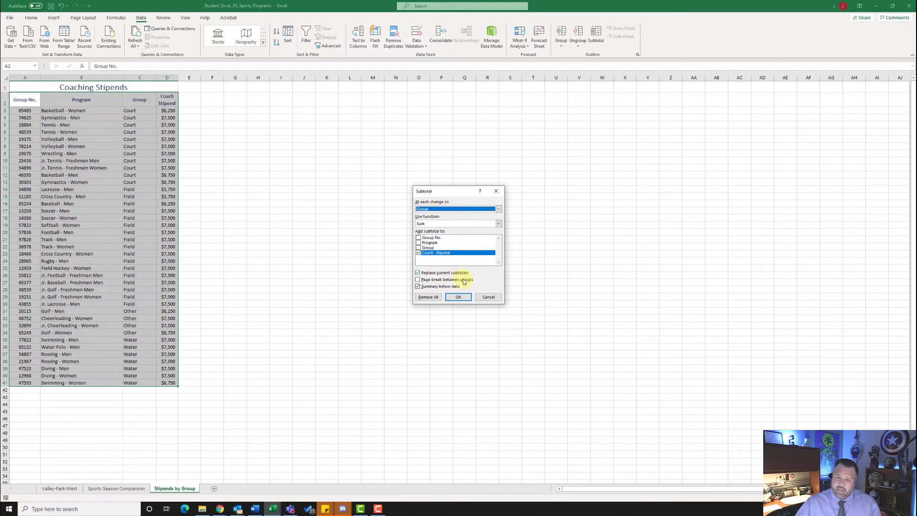
left_click(458, 297)
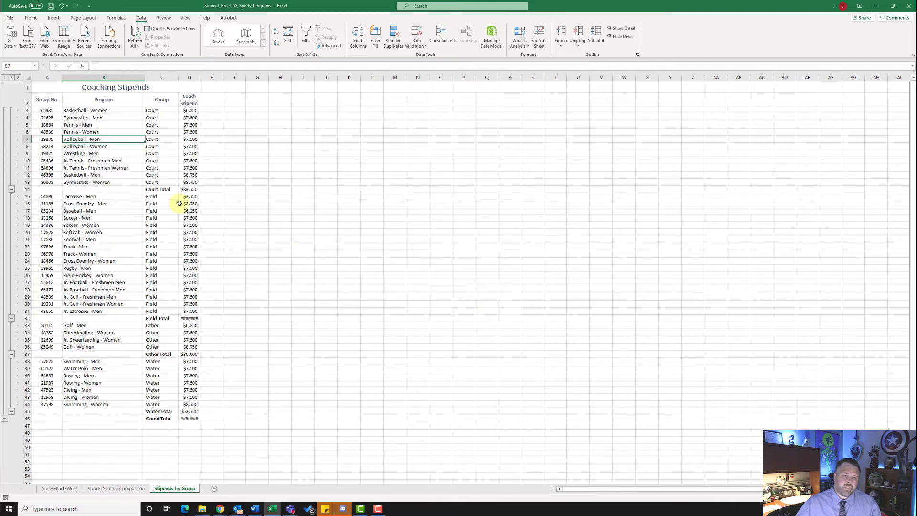
AutoFit the widths of the Group and Coach Stipend columns, C and D.
left_click(141, 142)
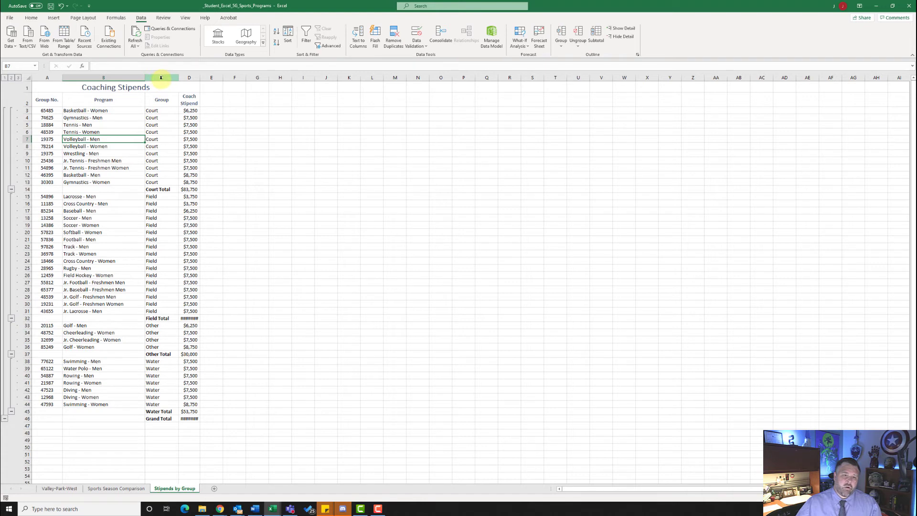
left_click_drag(162, 77, 189, 77)
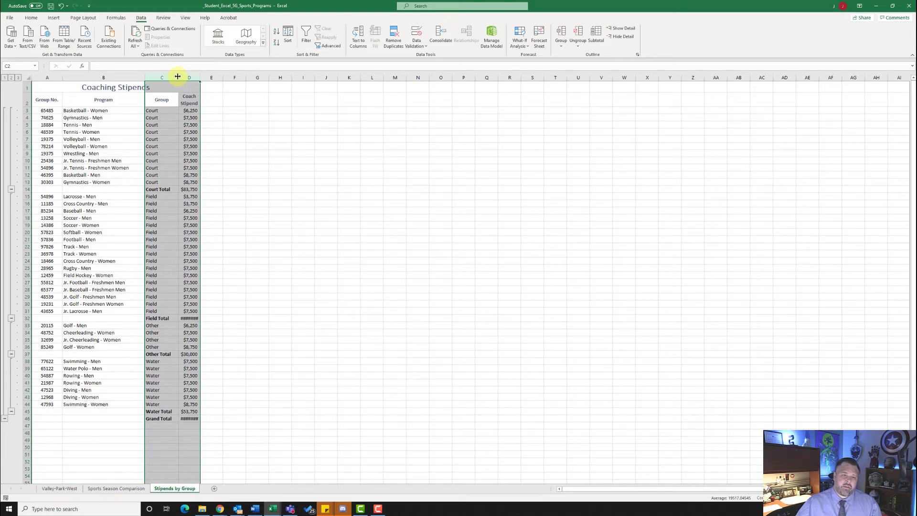
double_click(177, 76)
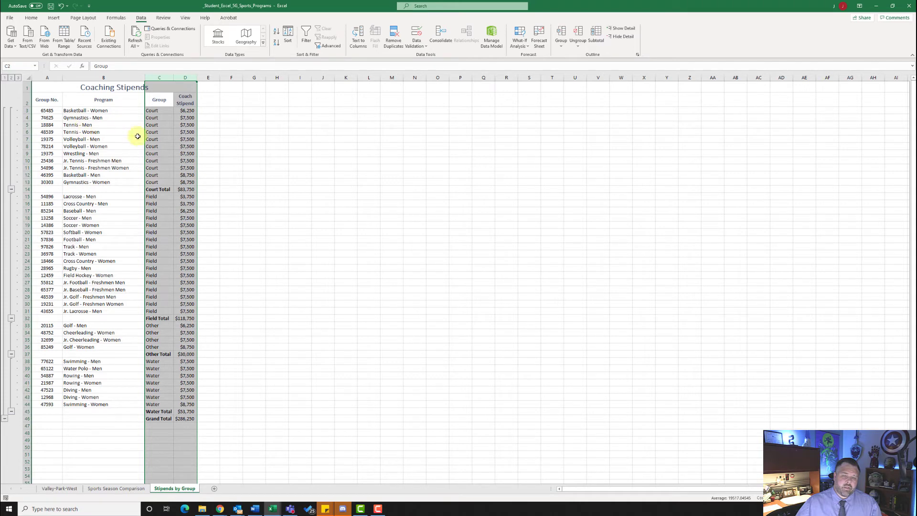
left_click(103, 139)
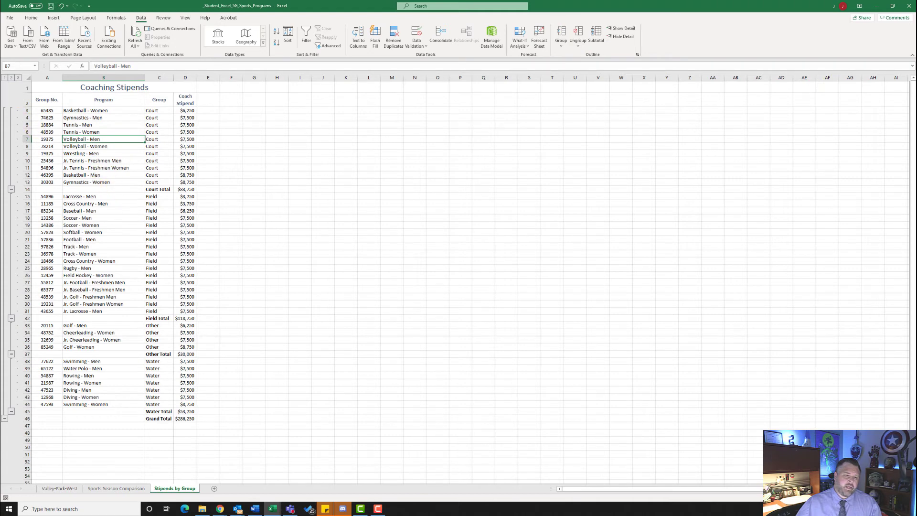
Collapse the Court, Field, Other and Water groups in the outline to their total rows.
left_click(11, 189)
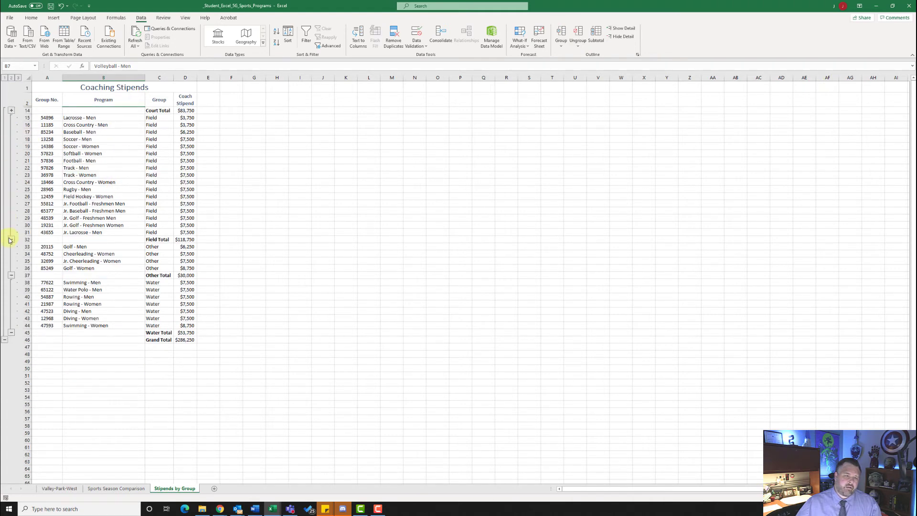
left_click(11, 239)
left_click(11, 154)
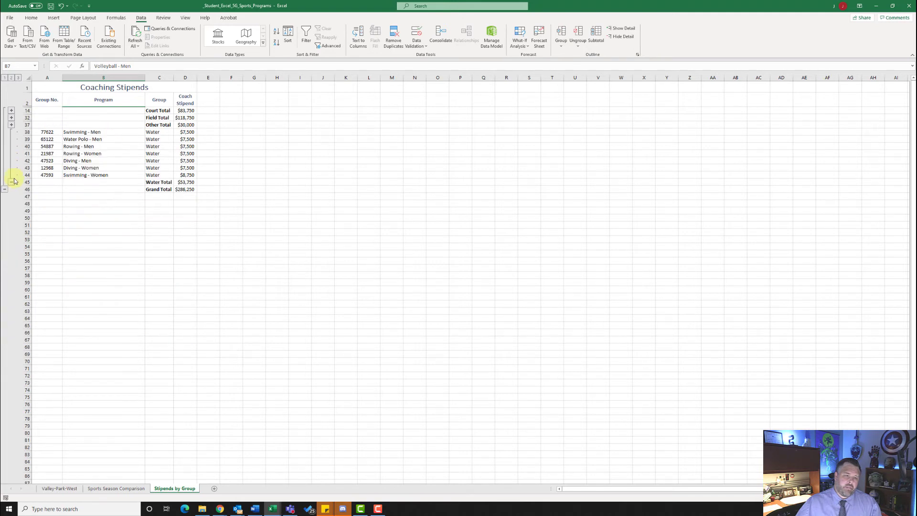
left_click(11, 182)
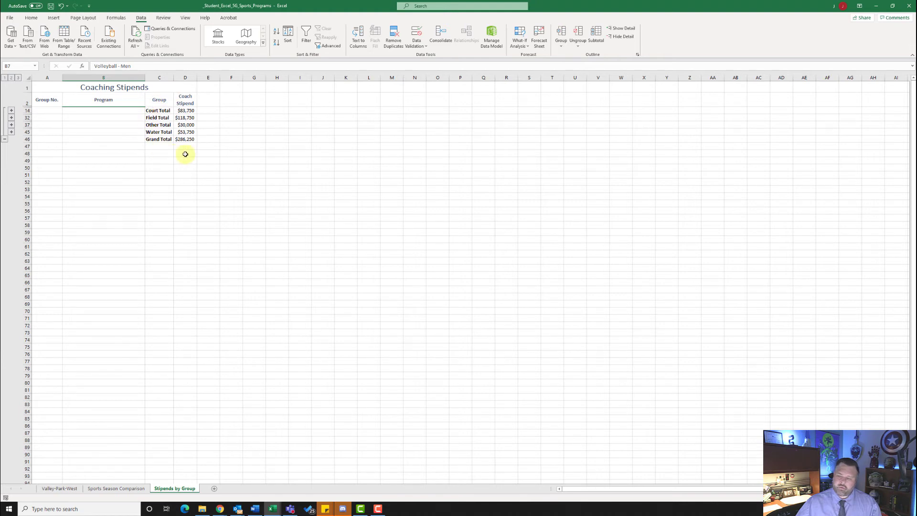
On the Valley-Park-West sheet, hyperlink the Coach heading in J1 to the e05G_Coach_Information workbook in the Downloads folder.
left_click(65, 492)
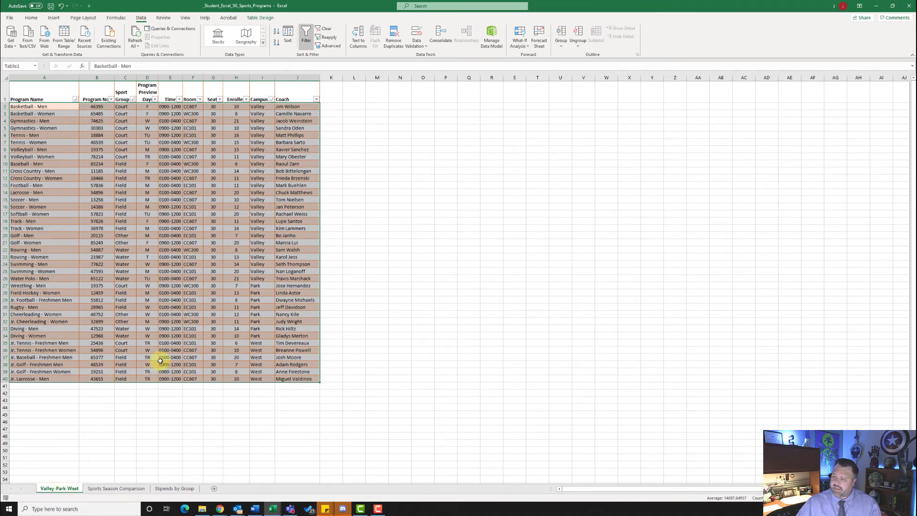
left_click(293, 95)
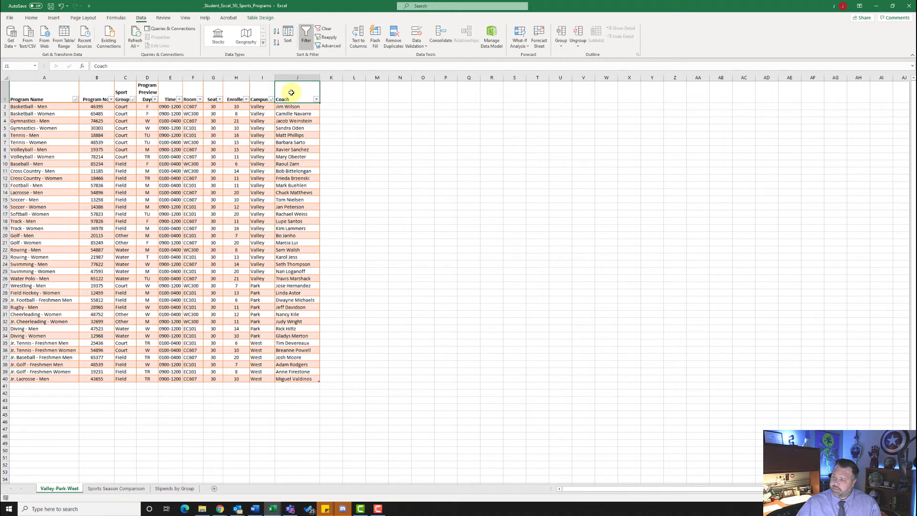
left_click(53, 18)
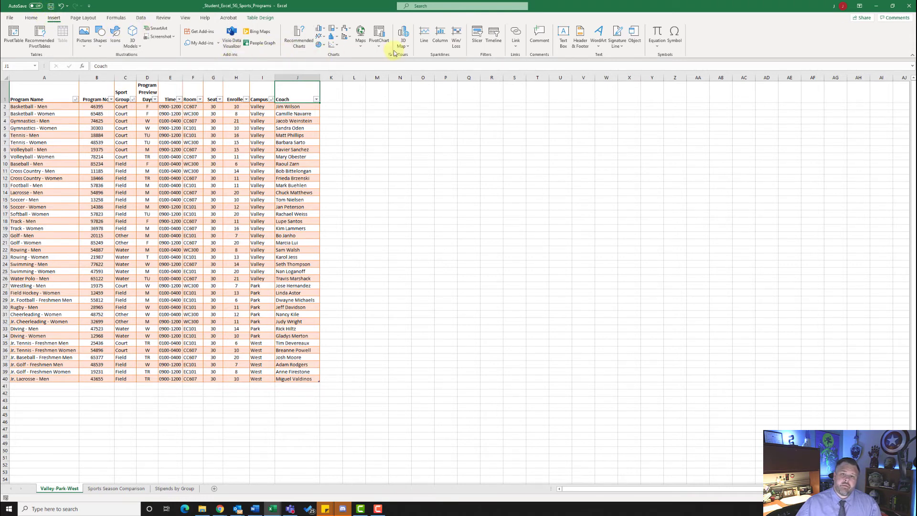
left_click(515, 48)
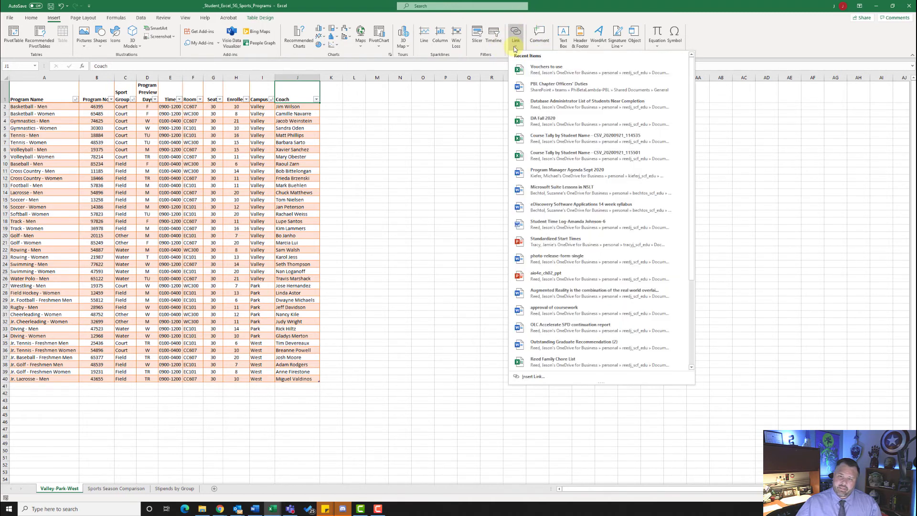
left_click(532, 377)
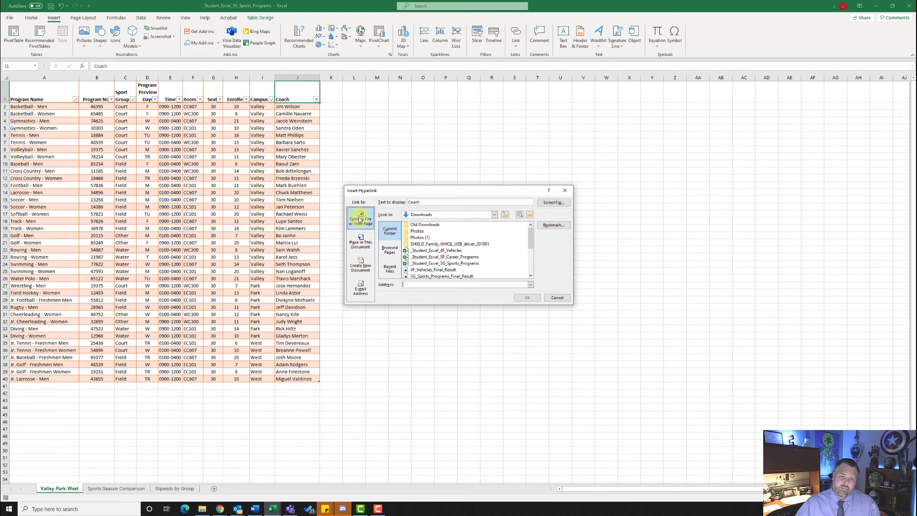
left_click(494, 216)
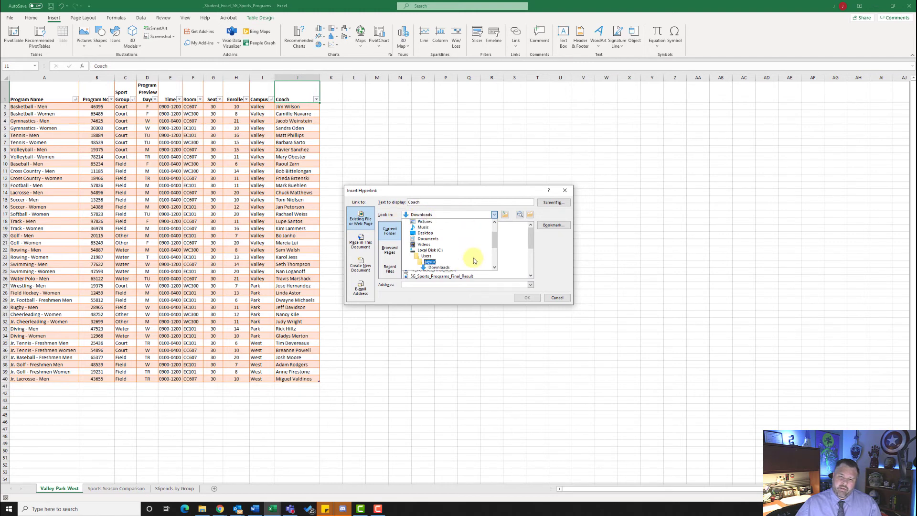
left_click(451, 267)
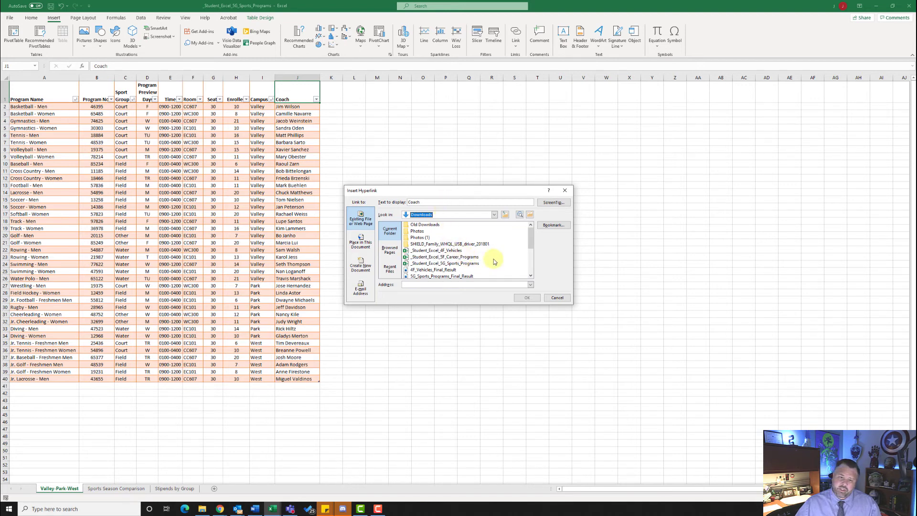
left_click_drag(531, 244, 531, 259)
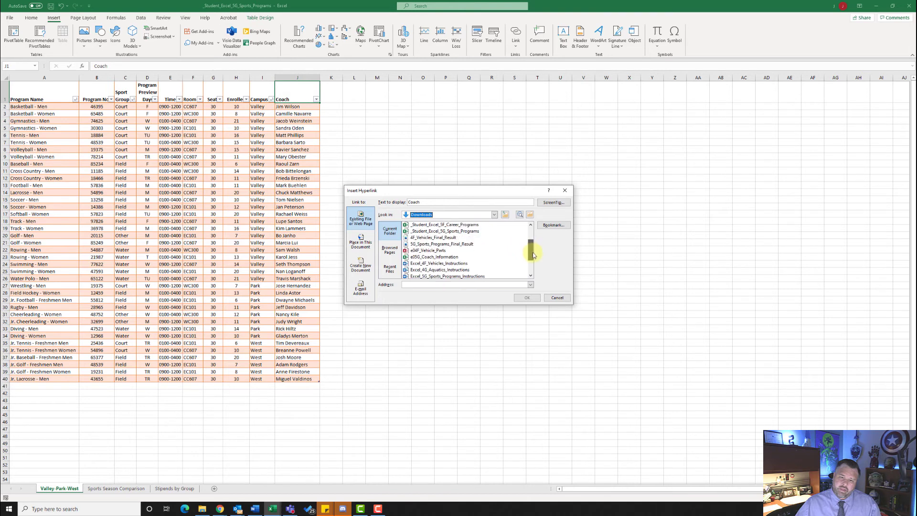
left_click(425, 258)
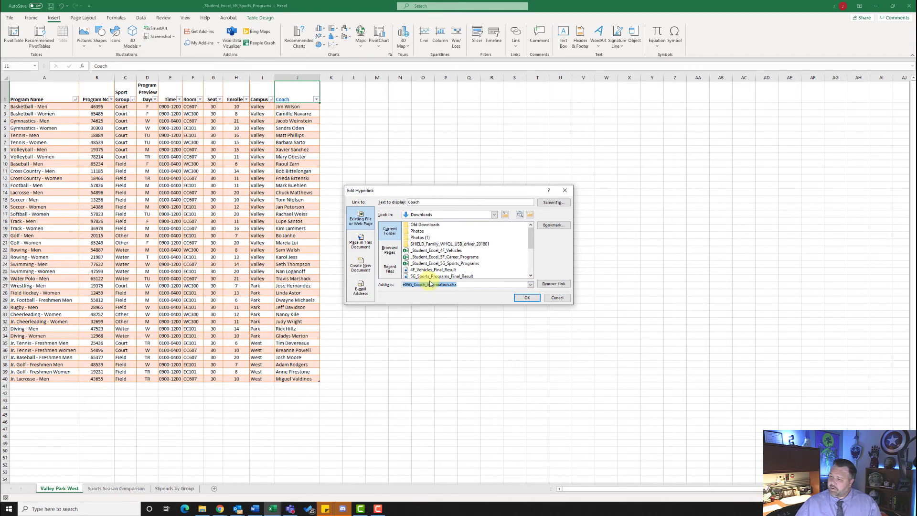
Set the Coach hyperlink's ScreenTip text to "Click here for contact information".
left_click(550, 206)
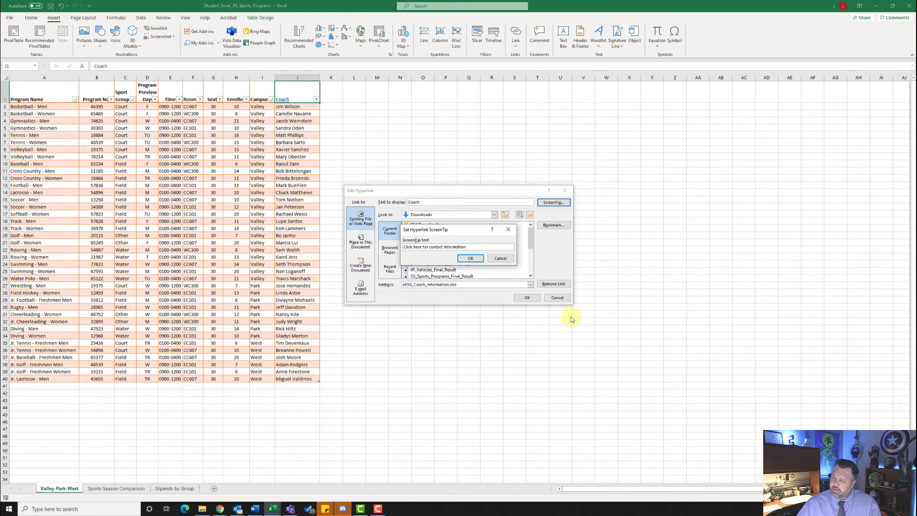
left_click(470, 258)
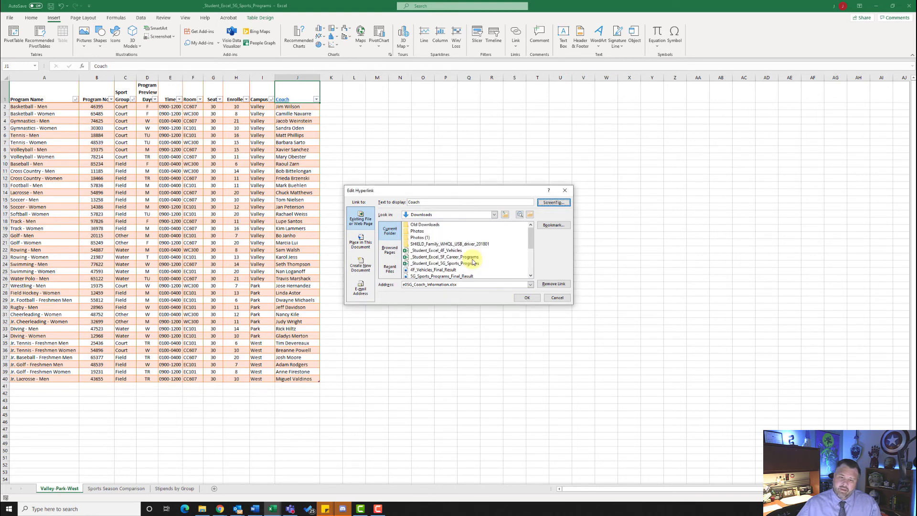
left_click(527, 298)
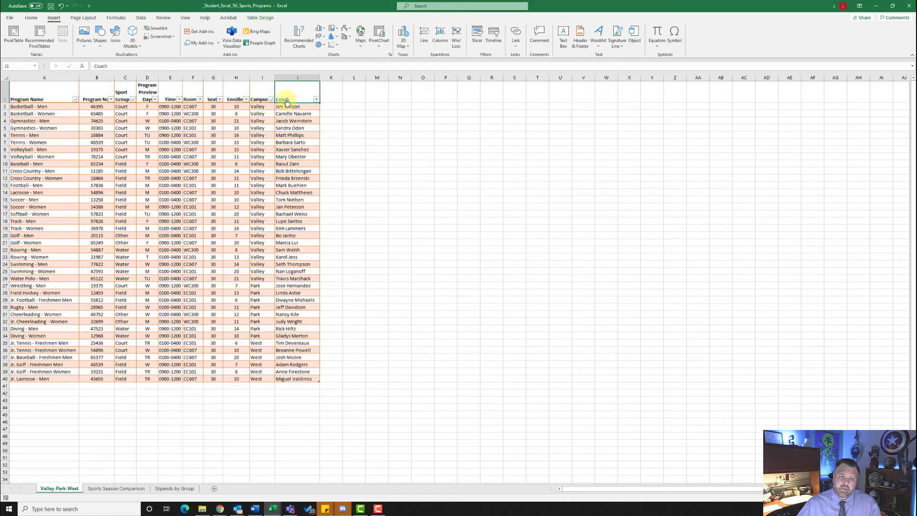
Test the Coach heading's hyperlink by following it, and close the coach information workbook it opens.
mouse_move(286, 103)
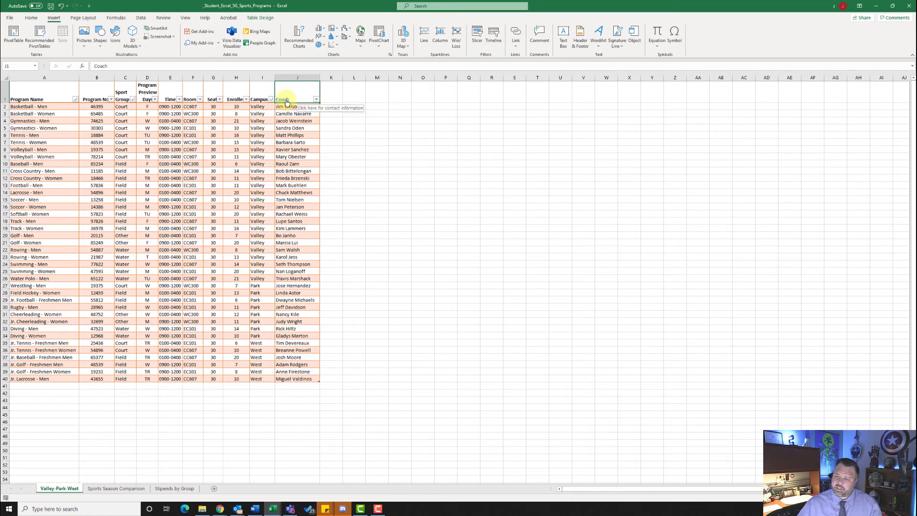
left_click(286, 102)
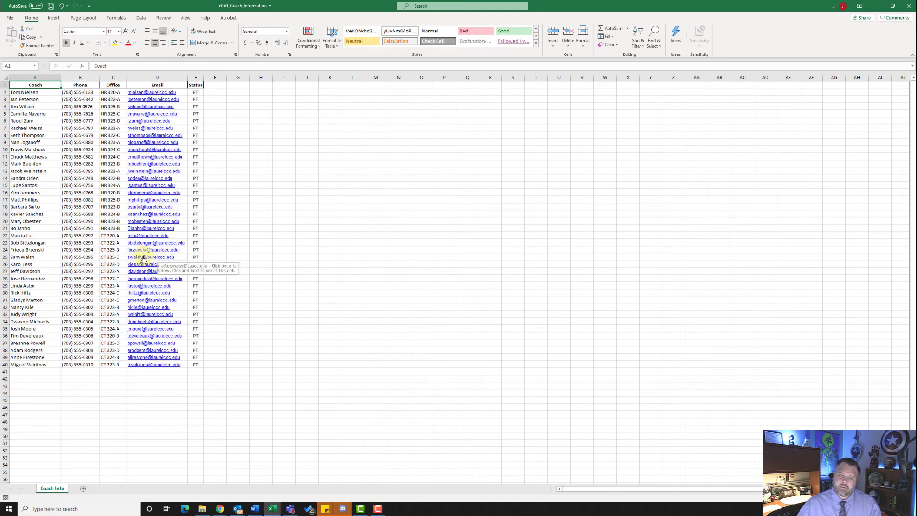
left_click(912, 7)
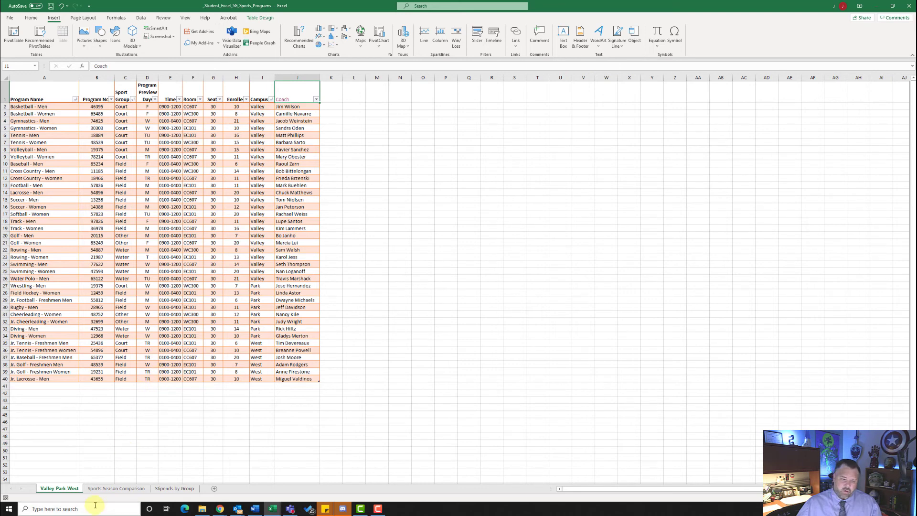
Group all the worksheets and give them a custom footer with the file name in the left section and the sheet name in the right section.
right_click(58, 490)
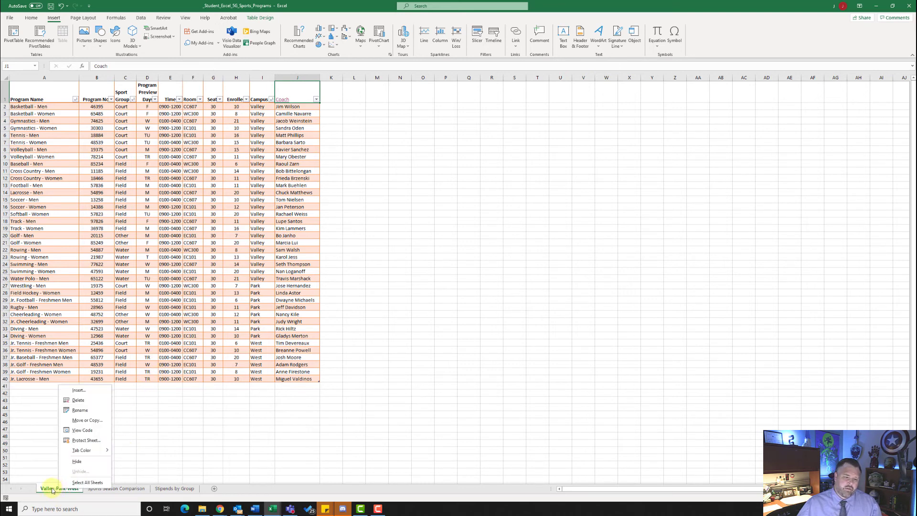
left_click(89, 483)
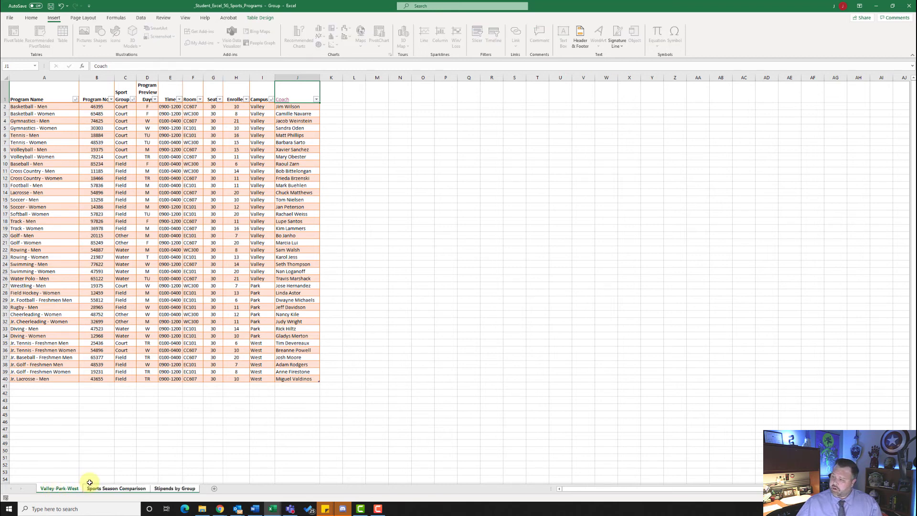
left_click(88, 19)
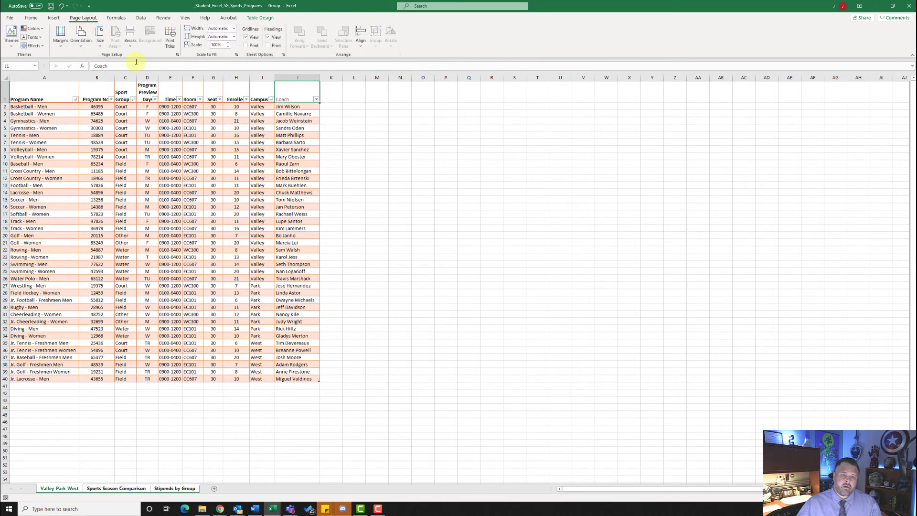
left_click(177, 56)
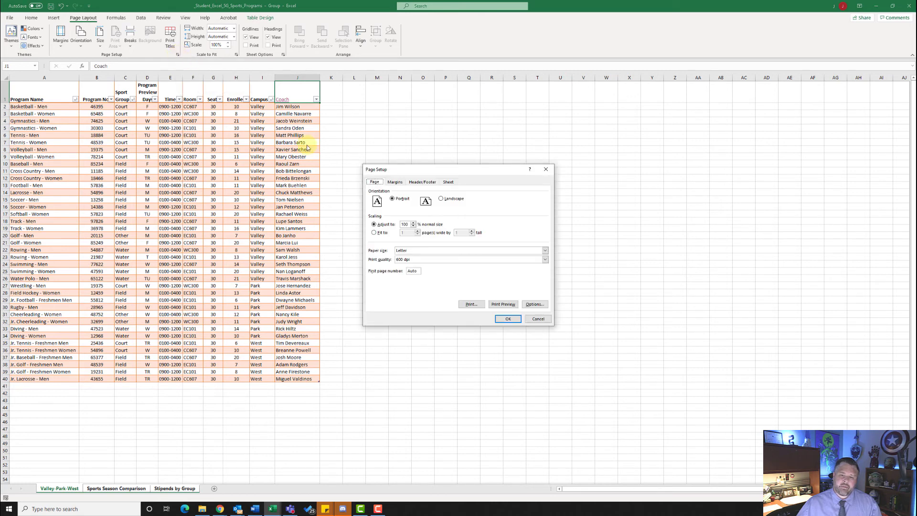
left_click(423, 183)
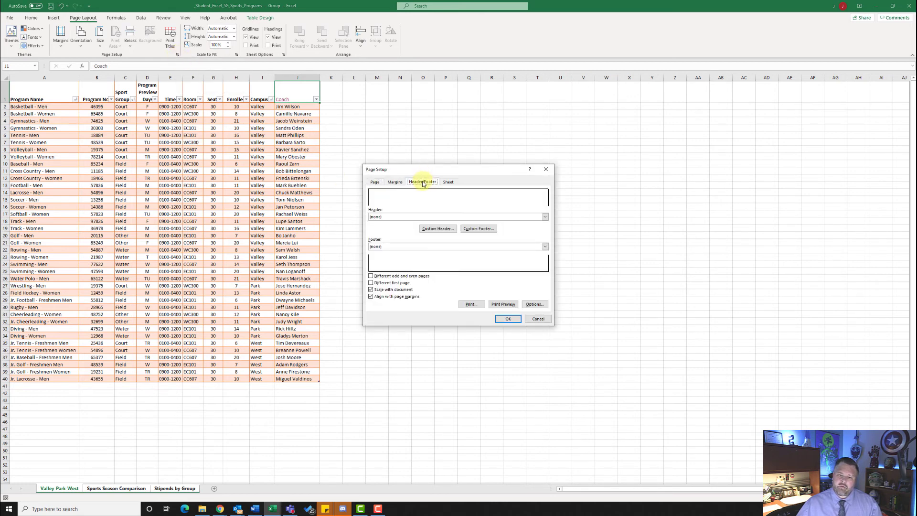
left_click(484, 229)
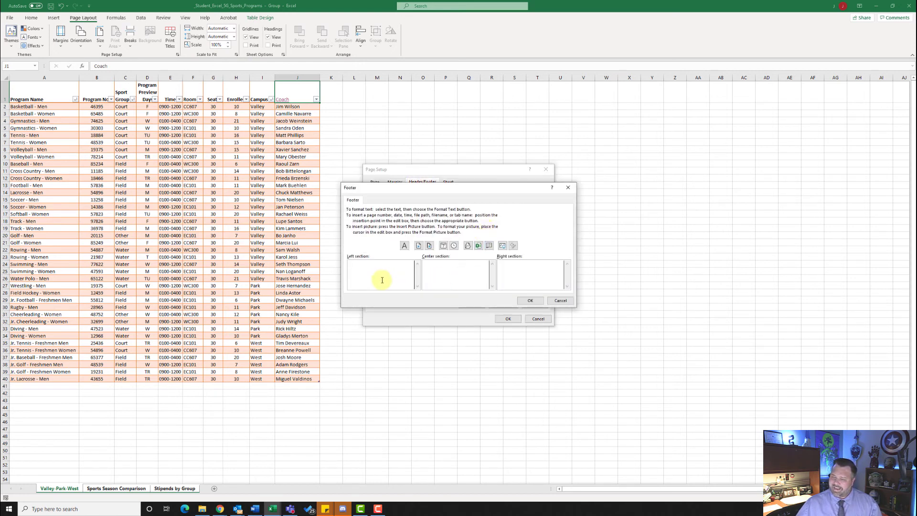
left_click(478, 246)
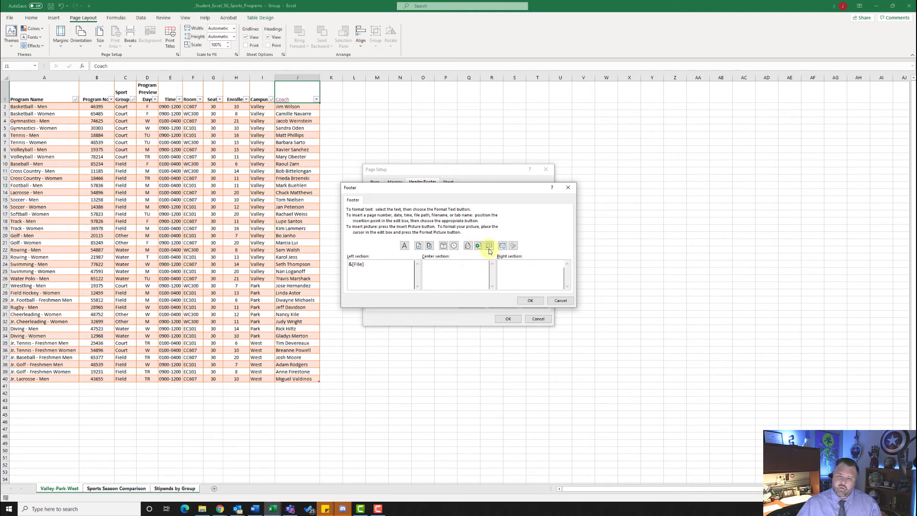
left_click(488, 247)
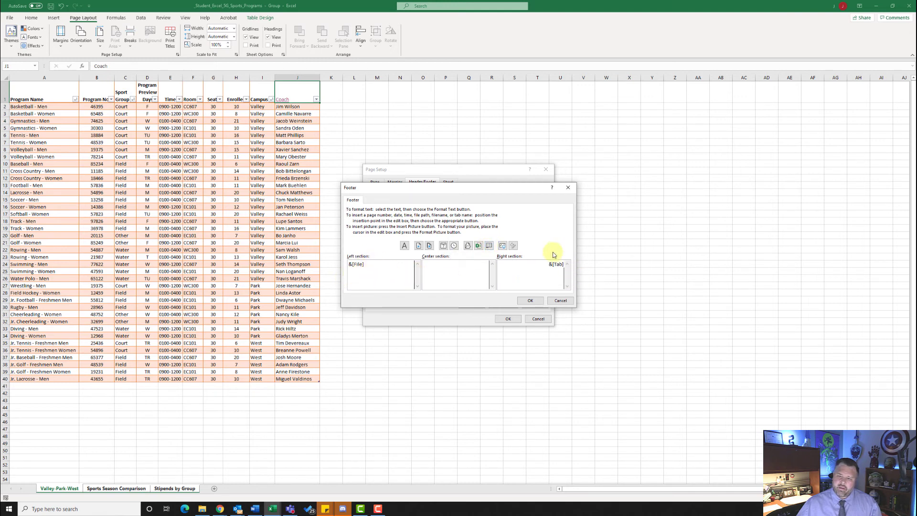
left_click(530, 301)
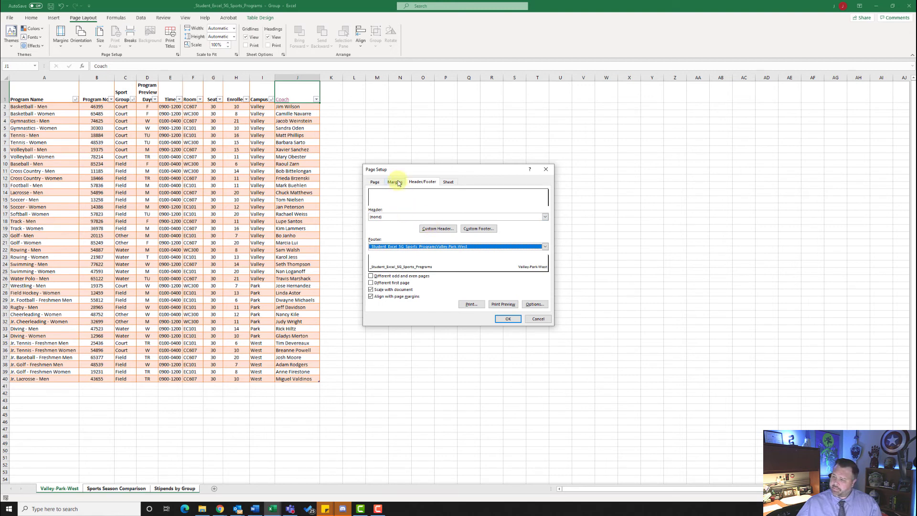
Center the grouped sheets horizontally on the page and scale them to fit 1 page wide by 1 tall.
left_click(396, 182)
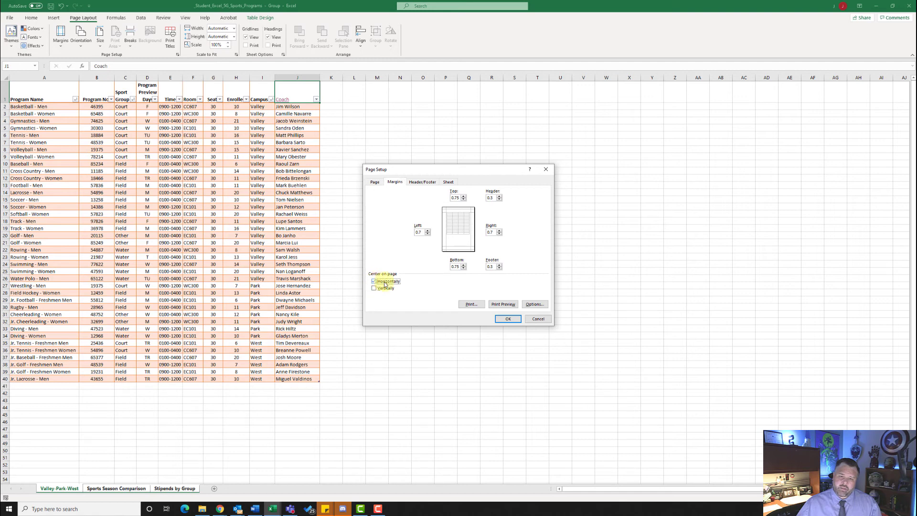
left_click(375, 182)
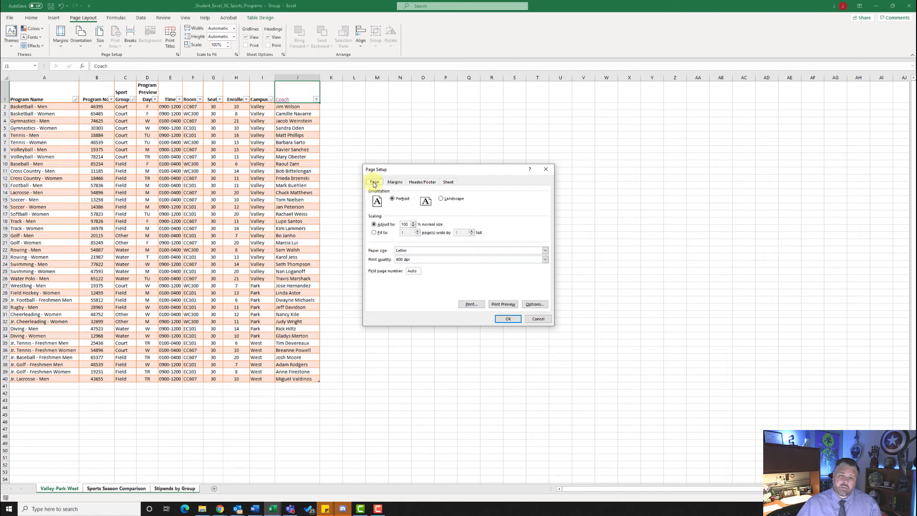
left_click(375, 233)
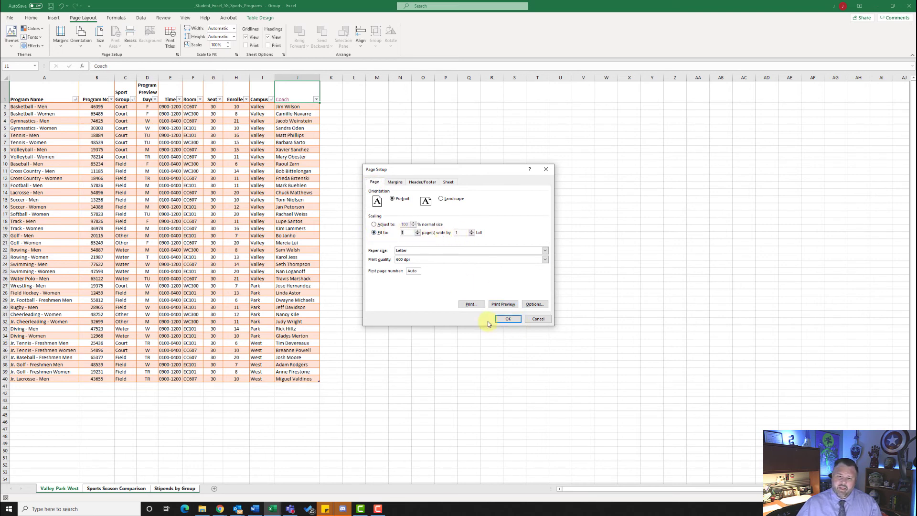
left_click(504, 320)
left_click(501, 318)
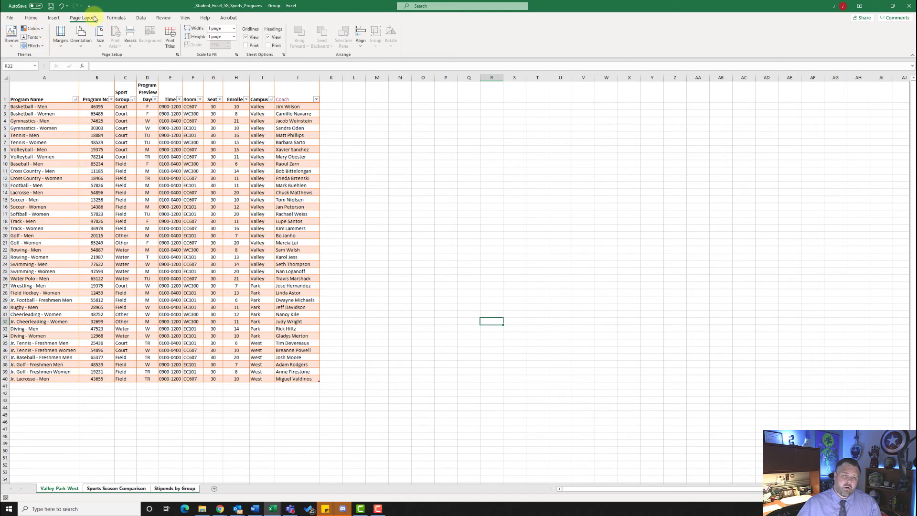
Apply the Slice theme to the workbook and change the theme fonts to Corbel.
left_click(12, 46)
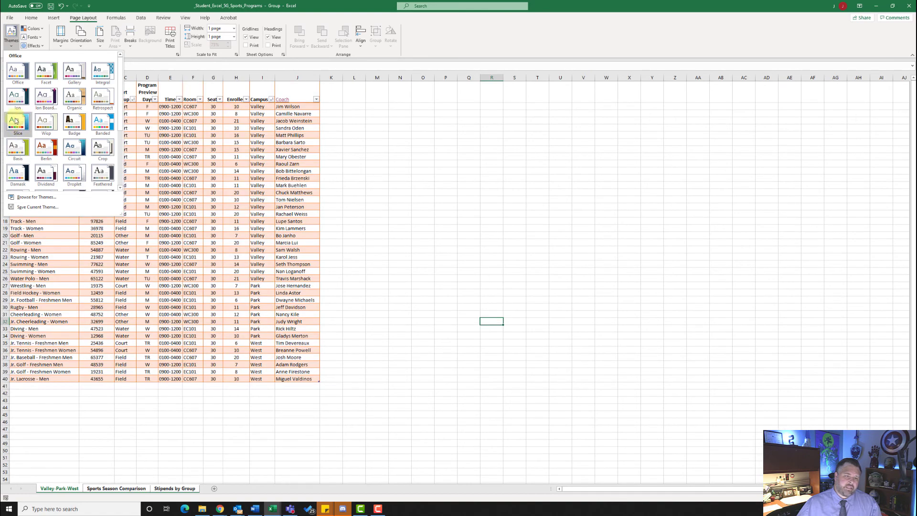
left_click(17, 123)
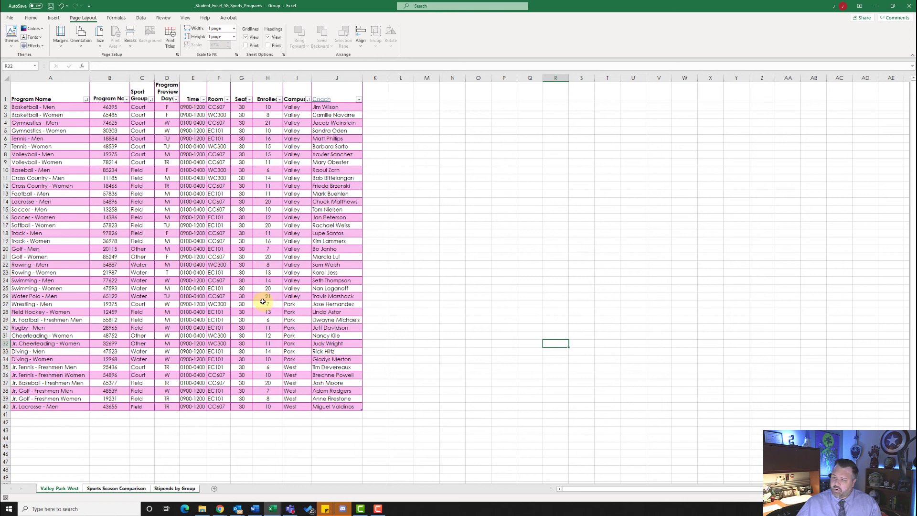
left_click(40, 38)
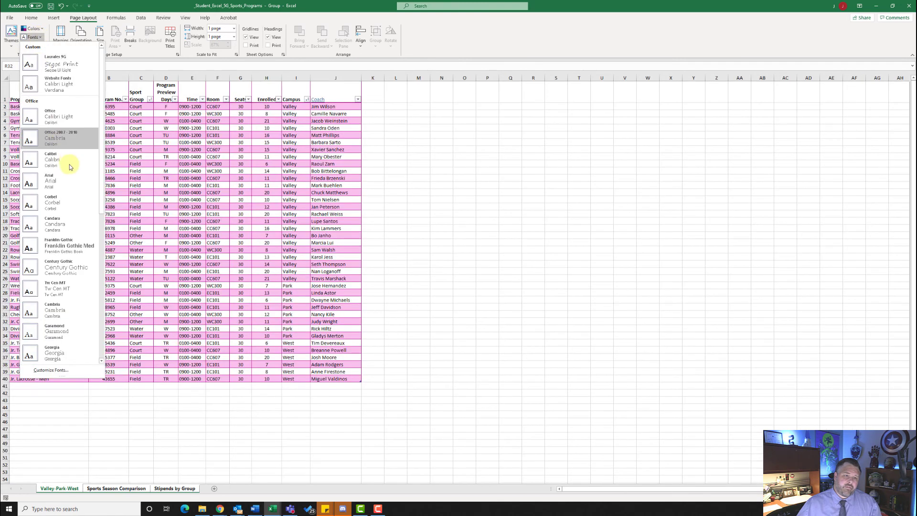
left_click(61, 202)
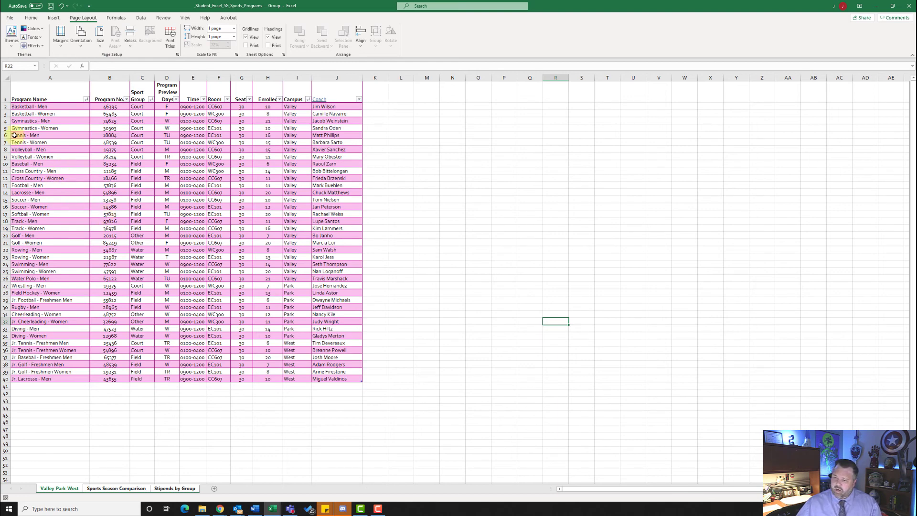
Show all of the workbook's document properties and enter "sports programs" as the tags.
left_click(10, 19)
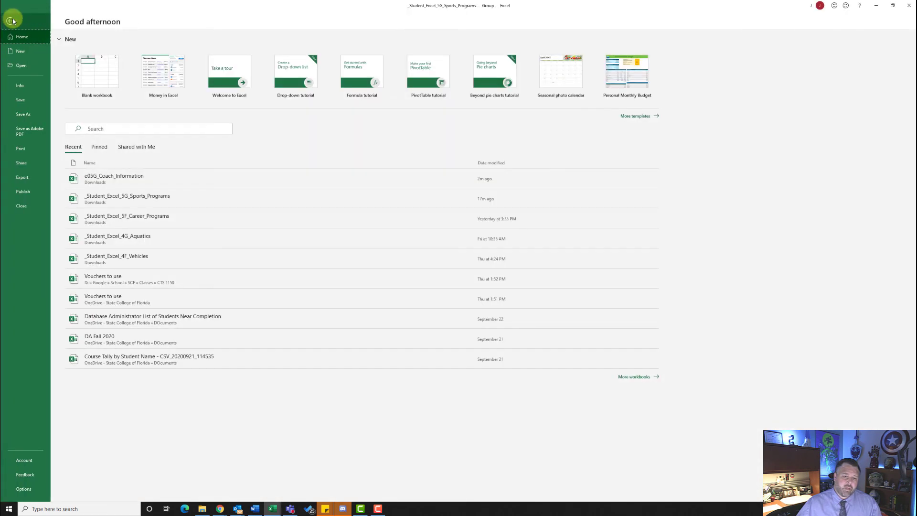
left_click(21, 86)
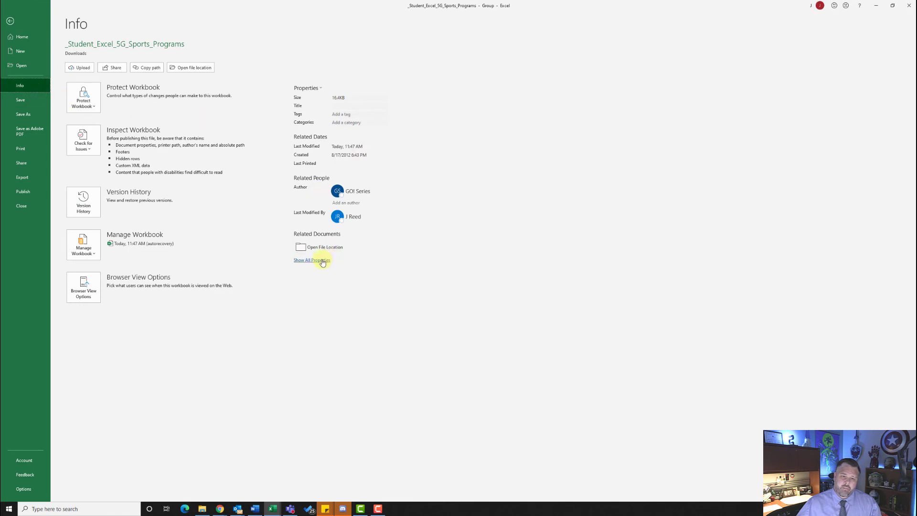
left_click(322, 261)
left_click(340, 115)
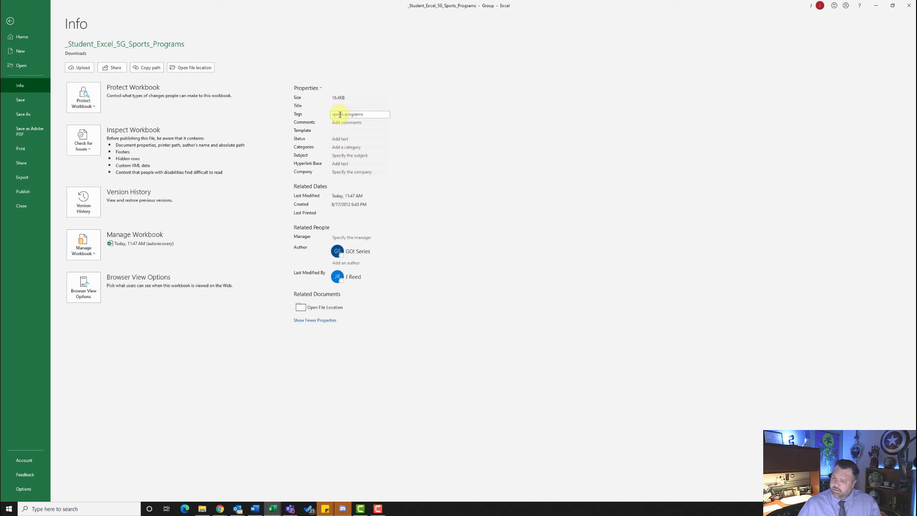
Set the workbook's subject to "cgs" and replace the existing author with the student's full name.
left_click(340, 156)
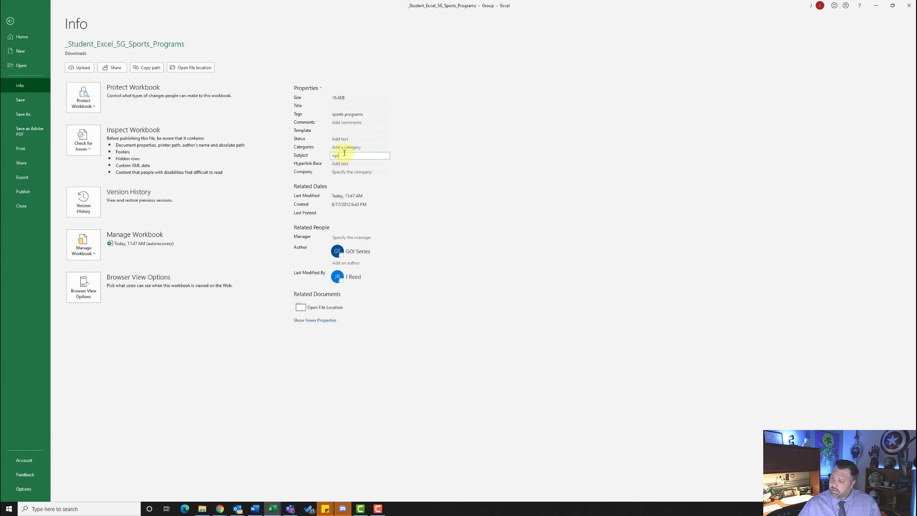
right_click(350, 253)
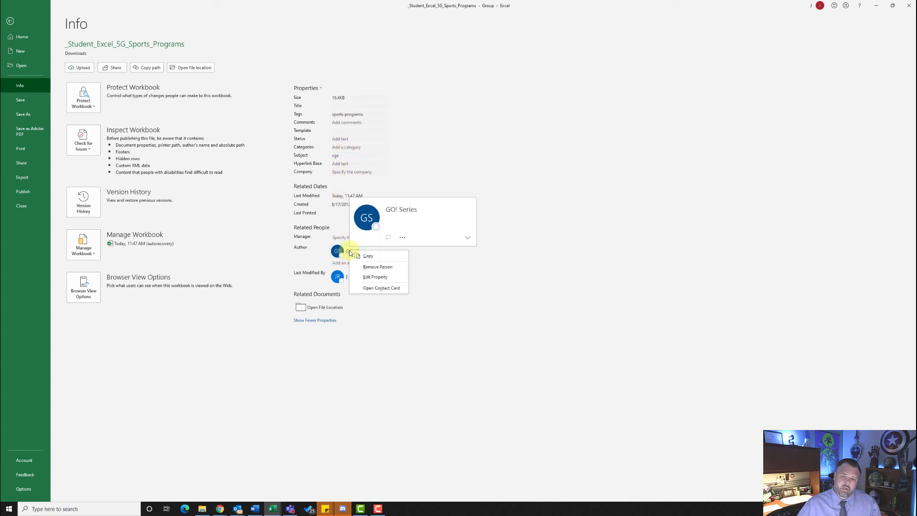
left_click(370, 266)
left_click(348, 248)
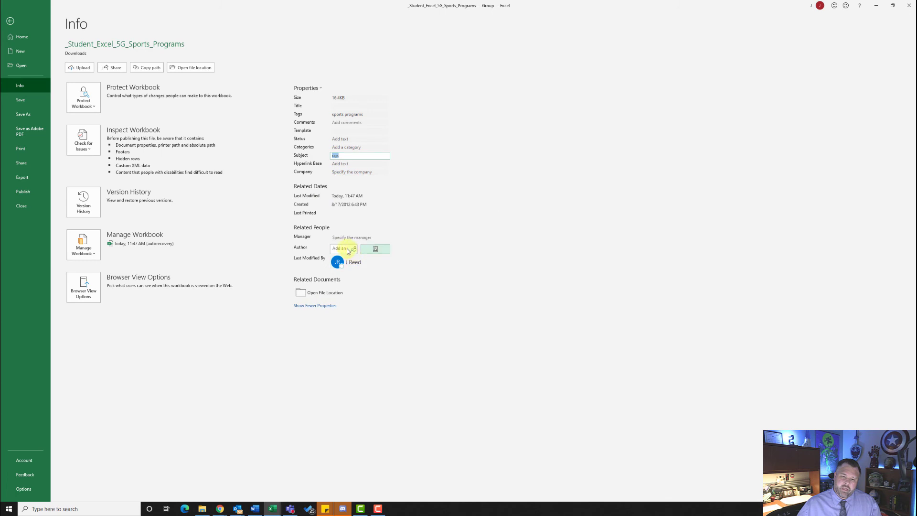
type("Ja")
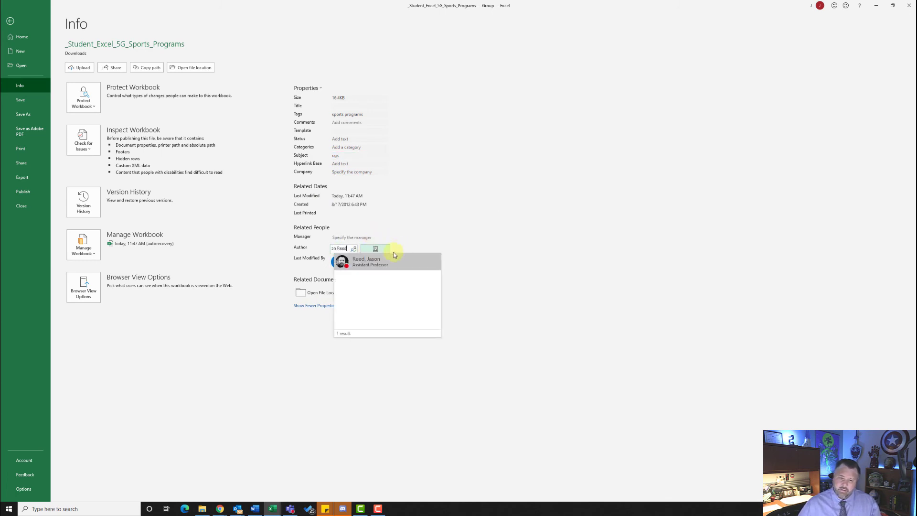
left_click(384, 260)
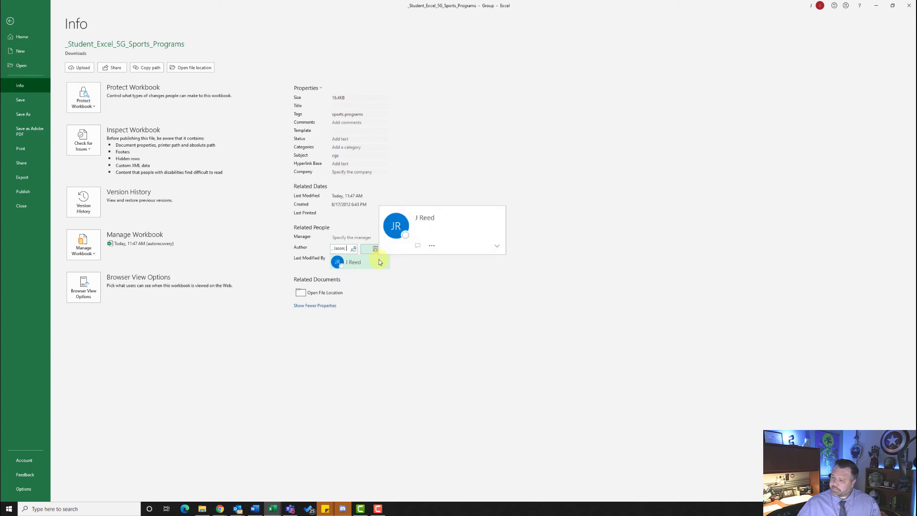
Save the workbook, then switch to the assignment page in Chrome and dismiss its Download Starting Materials dialog.
left_click(21, 102)
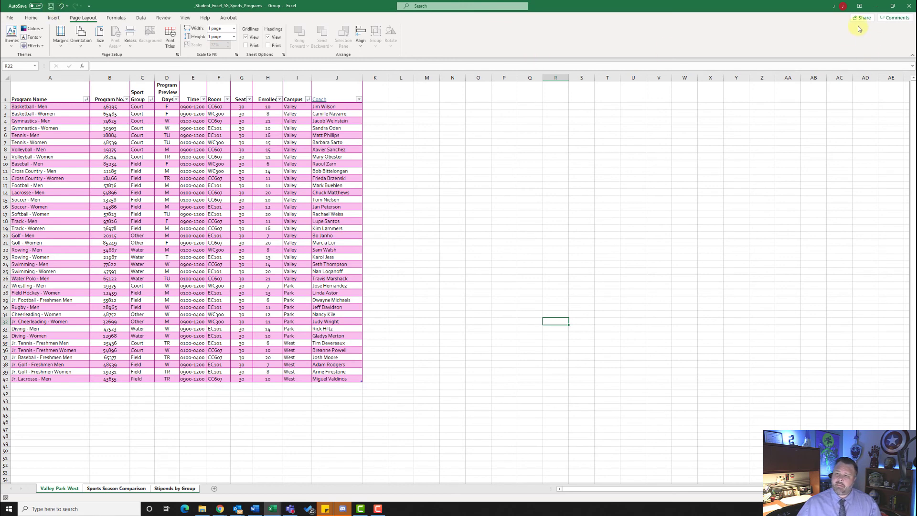
left_click(876, 6)
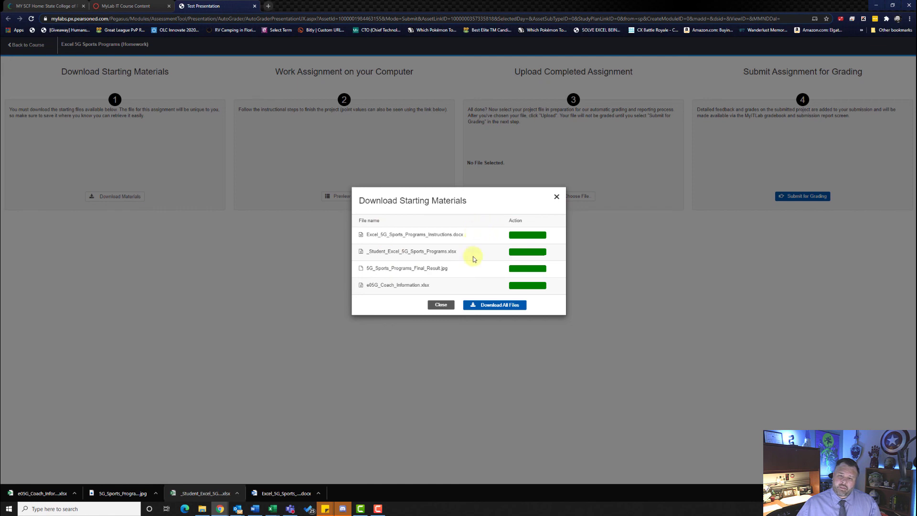
left_click(557, 196)
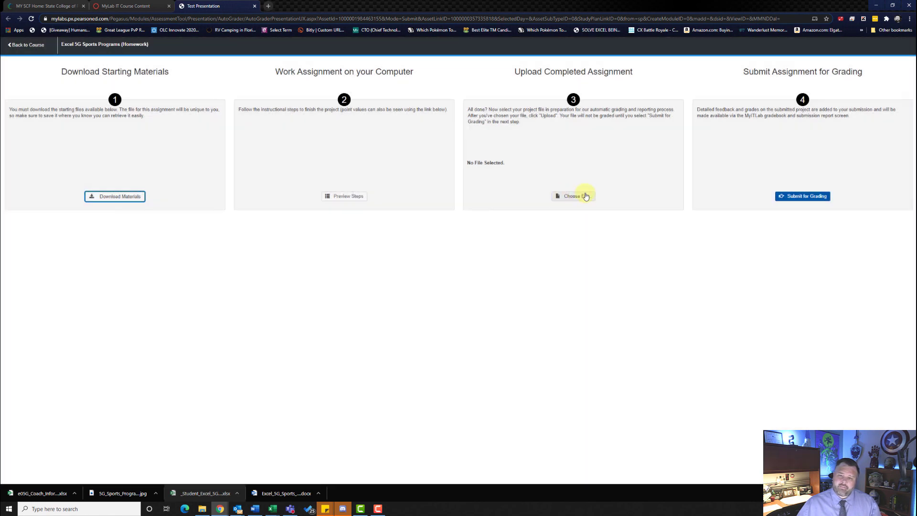
Upload _Student_Excel_5G_Sports_Programs from the Downloads folder and submit it for grading, closing the assignment.
left_click(585, 196)
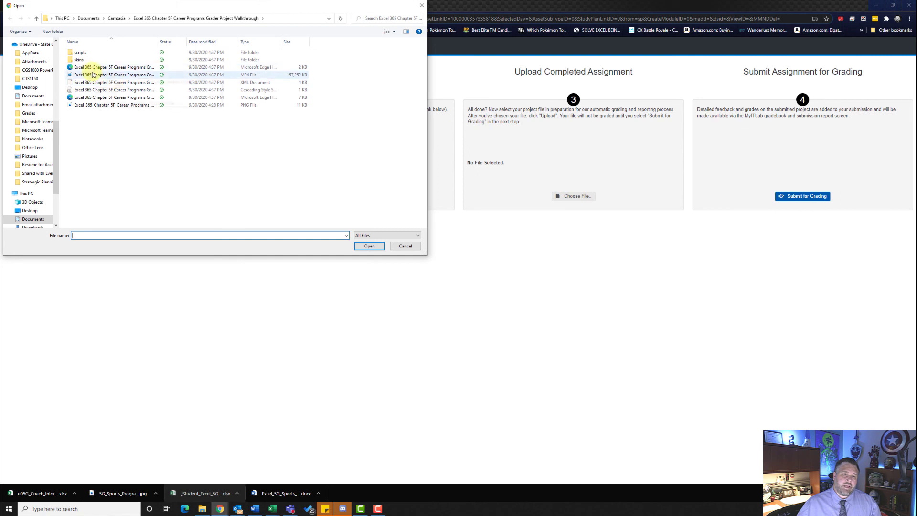
scroll(43, 69, "up", 4)
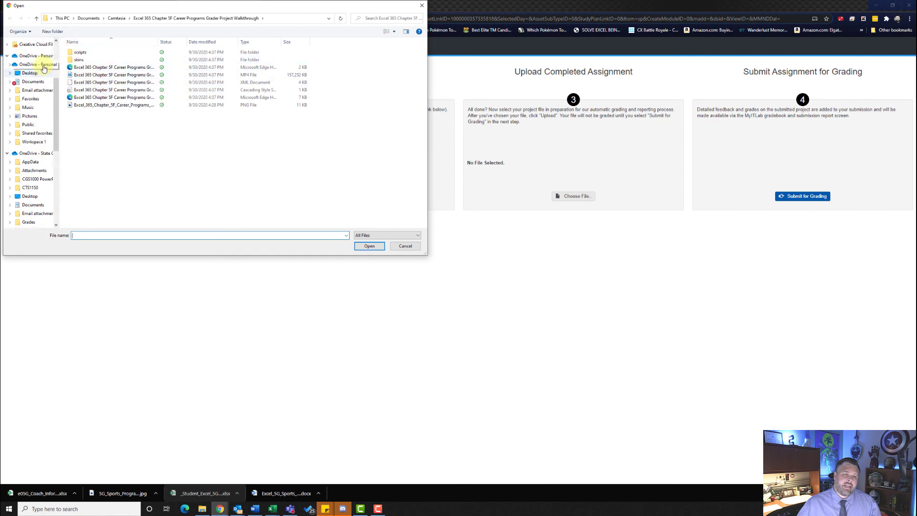
scroll(43, 69, "up", 4)
left_click(32, 64)
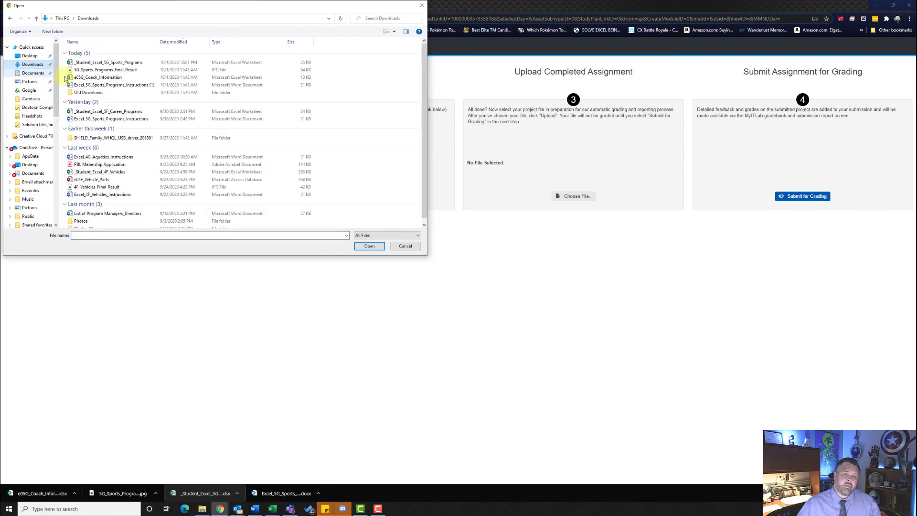
left_click(103, 63)
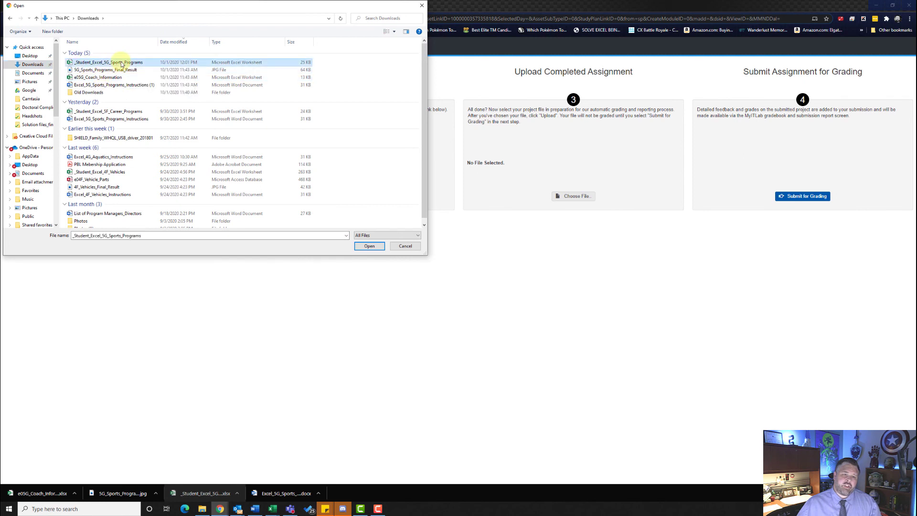
left_click(369, 246)
left_click(528, 197)
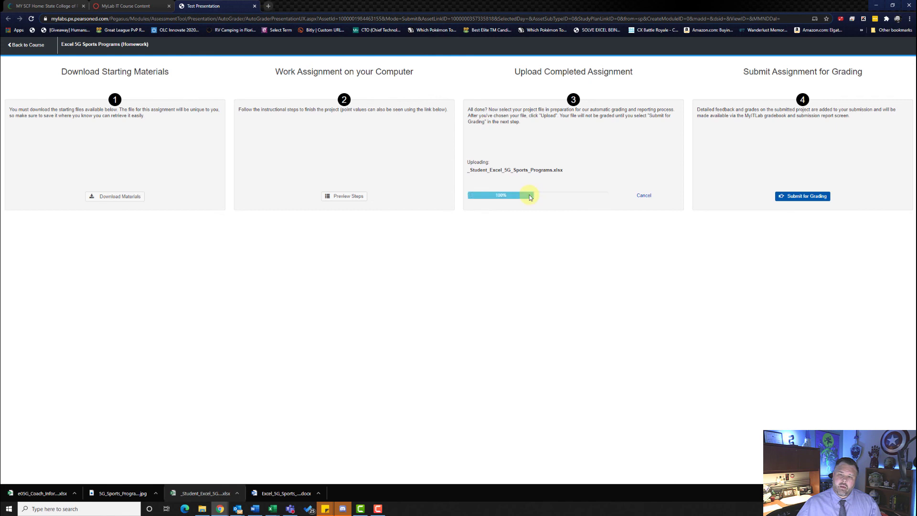
left_click(818, 197)
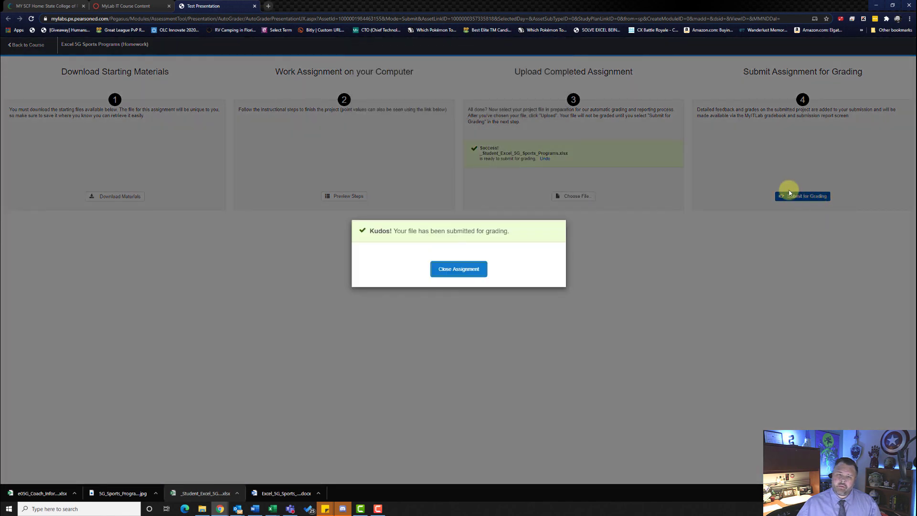
left_click(457, 270)
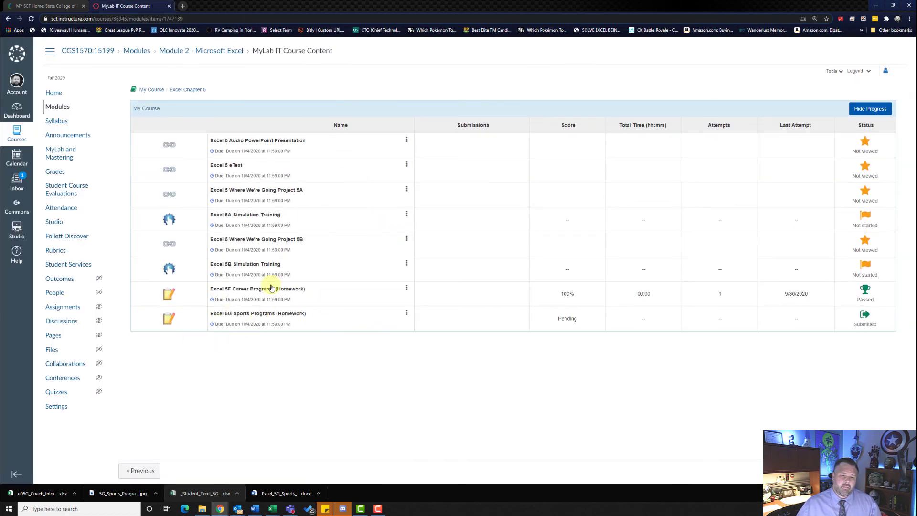
Display the score card for Submission 1/1 of the Excel 5G Sports Programs homework.
left_click(406, 314)
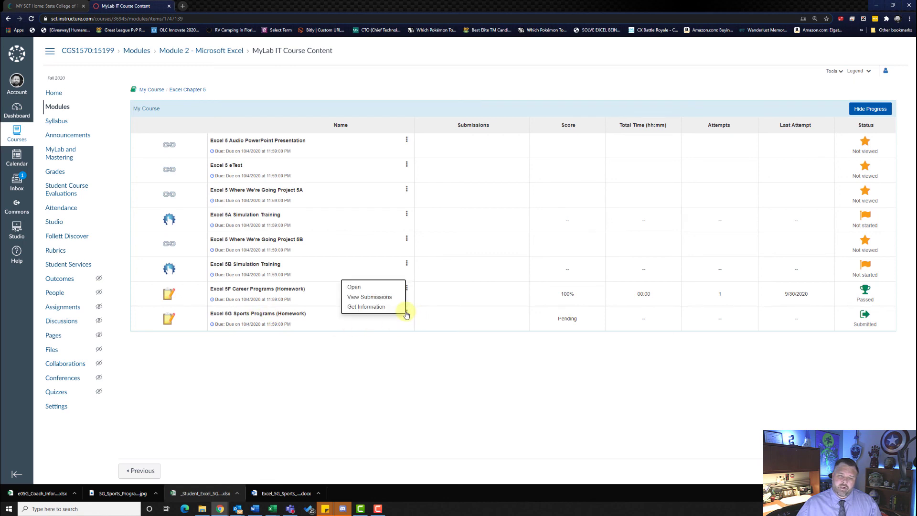
left_click(388, 296)
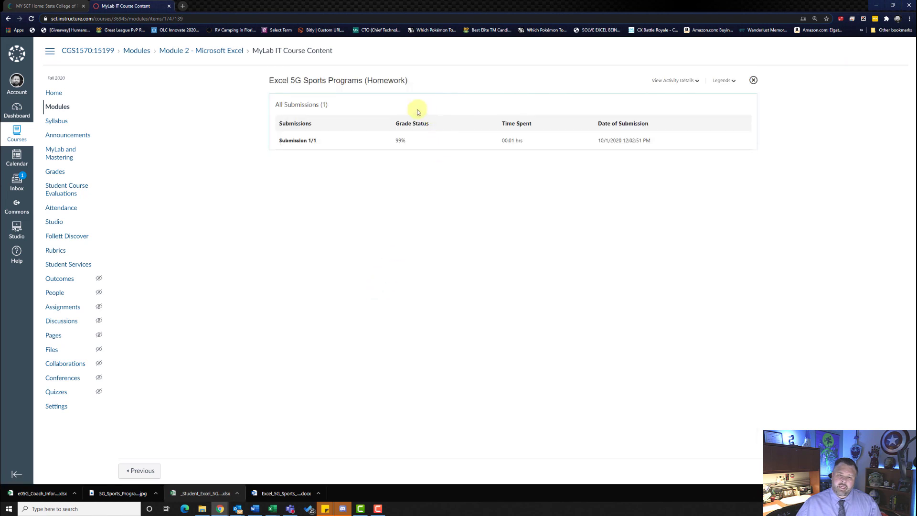
left_click(296, 145)
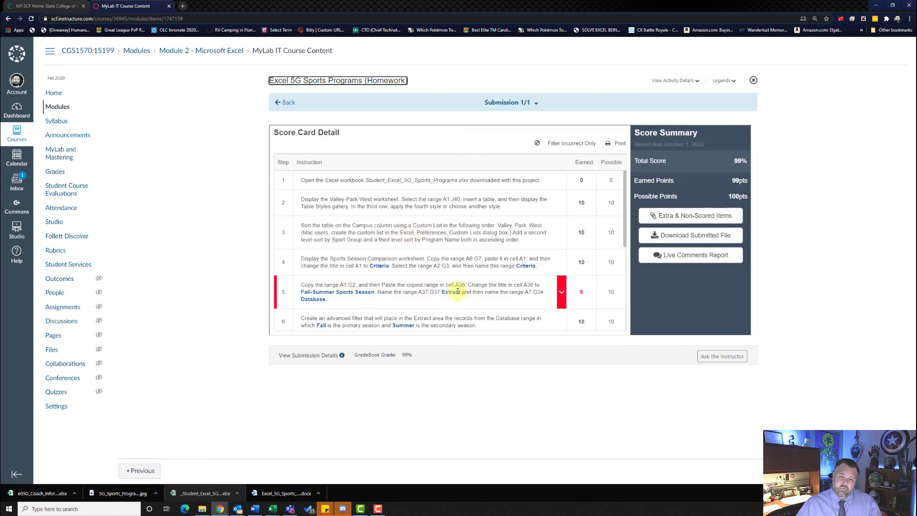
Examine the grading feedback for instruction 5 and check the neighbouring instructions on the score card.
left_click(561, 294)
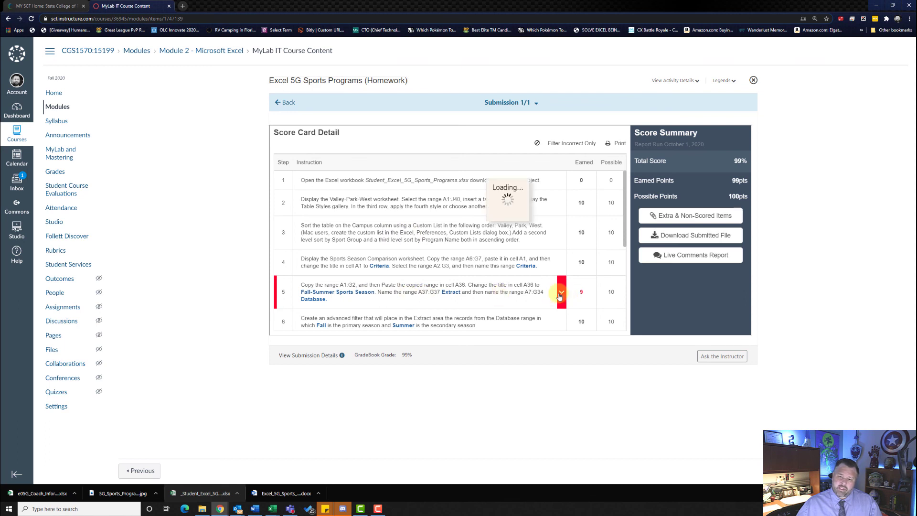
scroll(468, 277, "down", 1)
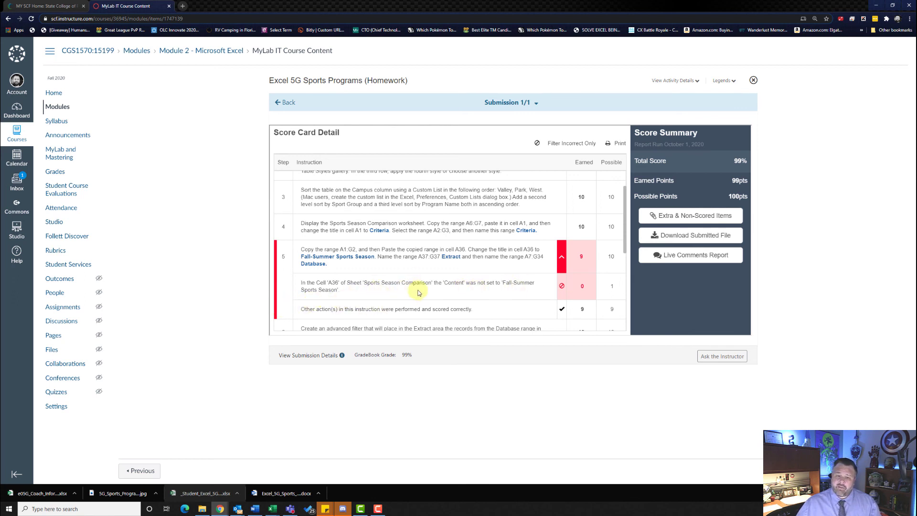
left_click(561, 260)
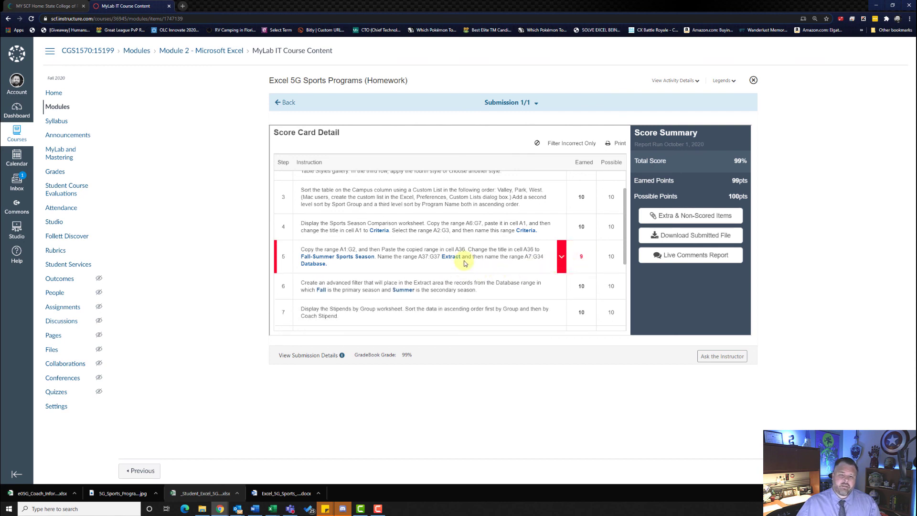
scroll(465, 262, "down", 1)
scroll(465, 263, "down", 1)
scroll(464, 263, "up", 3)
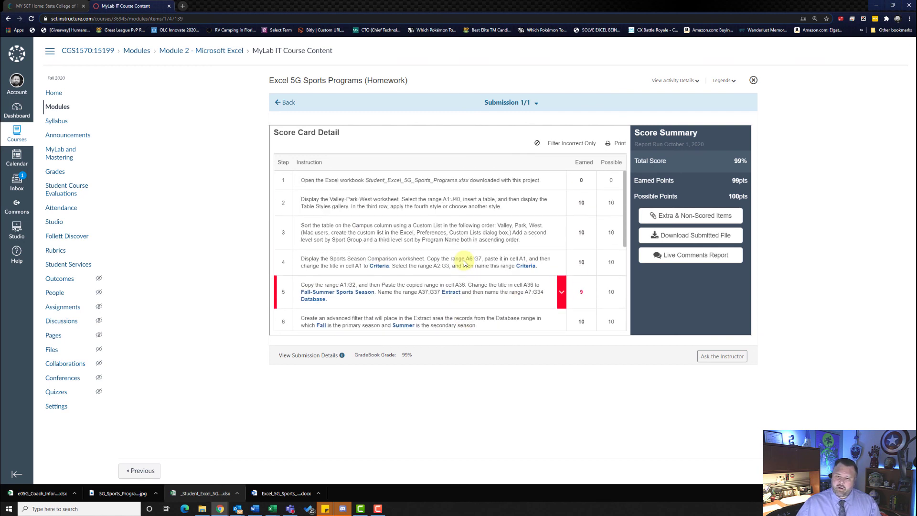